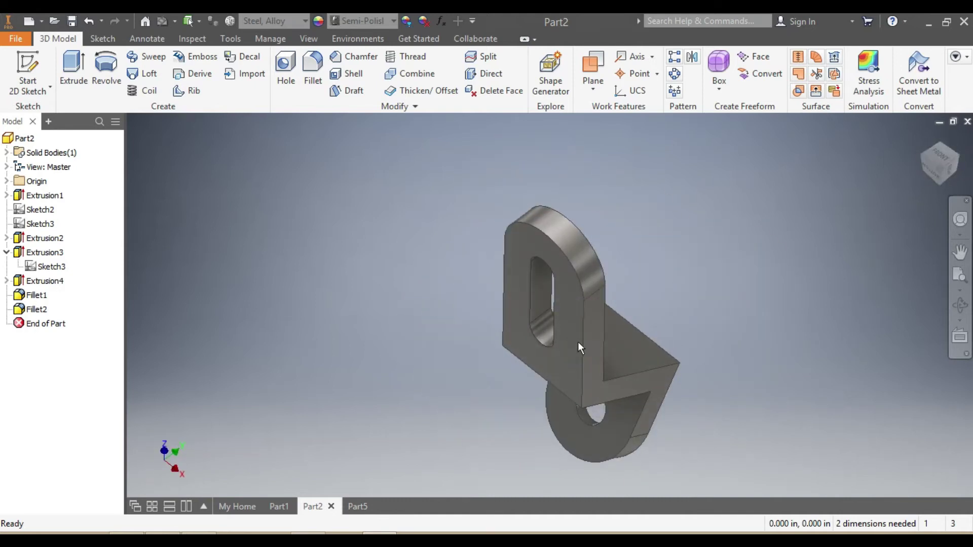
# Step: Look over the brush holder reference drawing, then come back to Inventor
pyautogui.hotkey('alt', 'Tab')
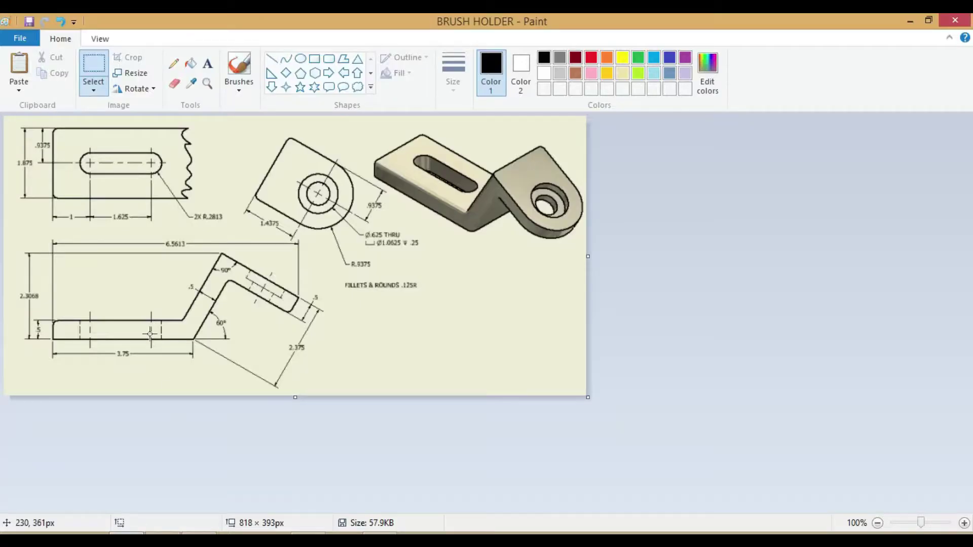
pyautogui.keyDown('ctrl'); pyautogui.scroll(1, 123, 276); pyautogui.keyUp('ctrl')
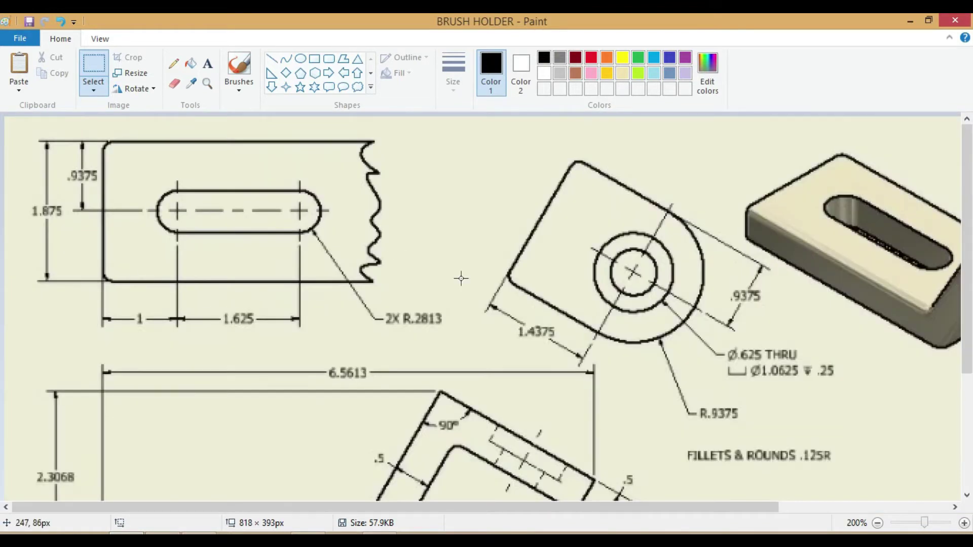
pyautogui.keyDown('ctrl'); pyautogui.scroll(-1, 570, 318); pyautogui.keyUp('ctrl')
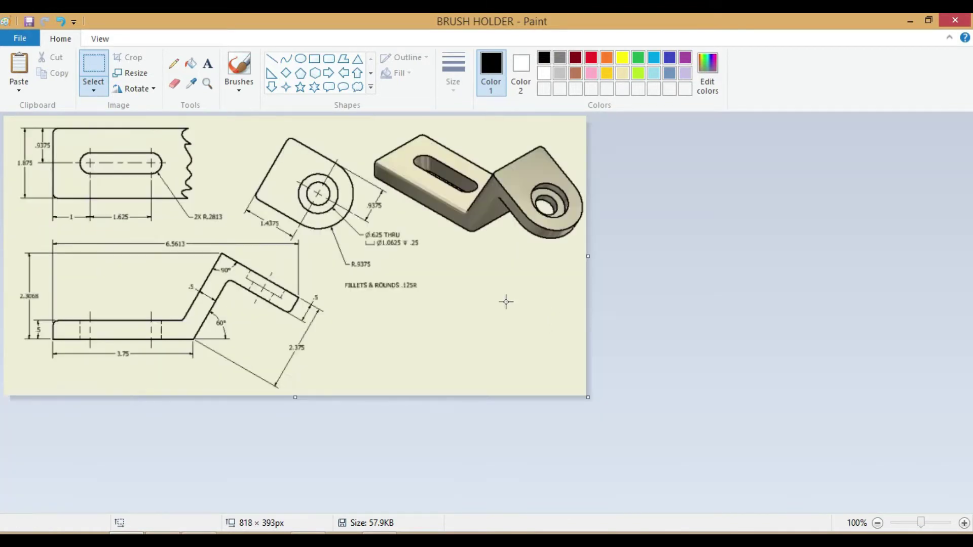
pyautogui.hotkey('alt', 'Tab')
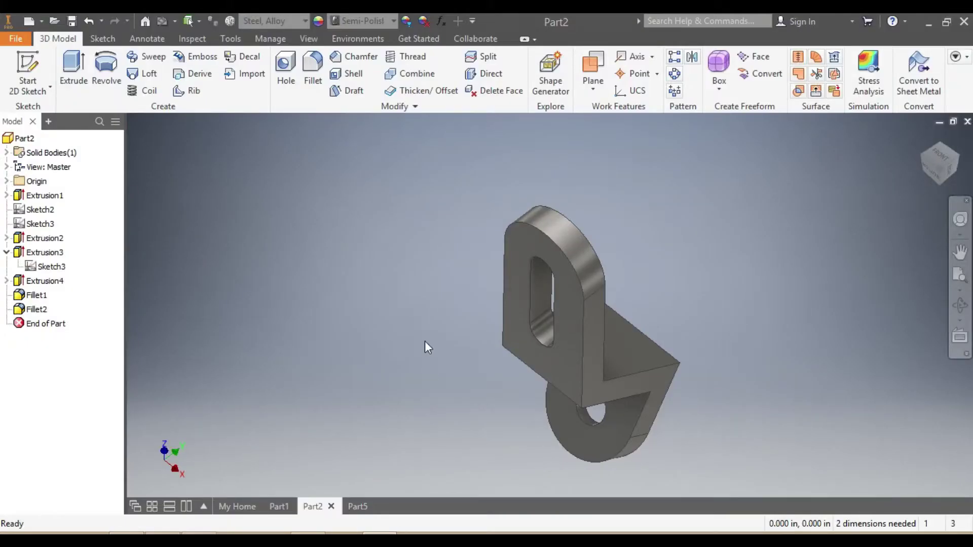
# Step: Create a new part from the Standard (in).ipt template and dismiss the style conflict warning
pyautogui.click(29, 21)
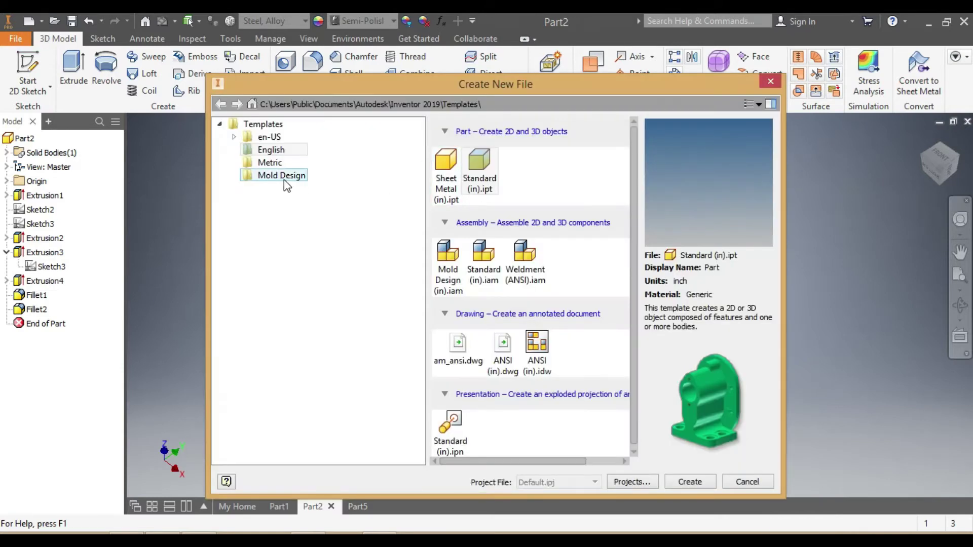
pyautogui.click(689, 483)
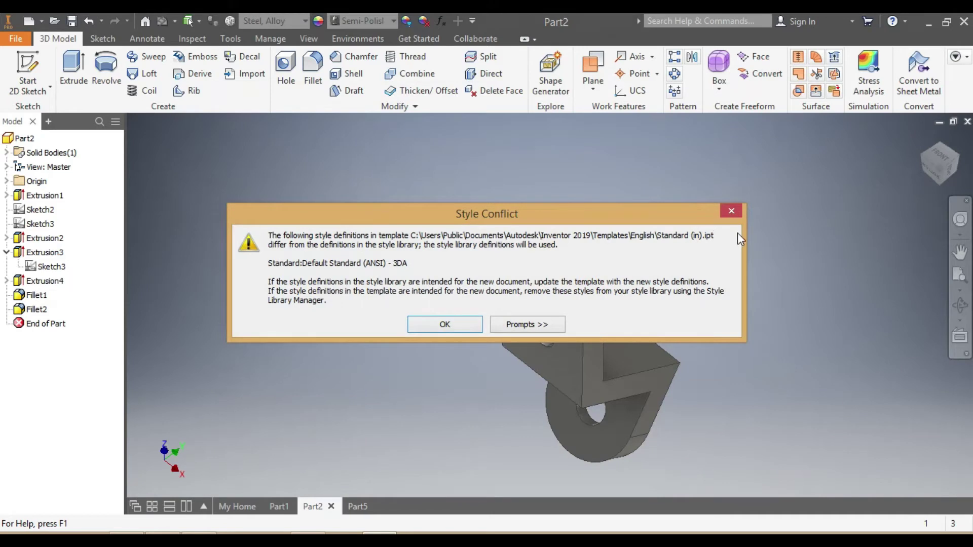
pyautogui.click(727, 211)
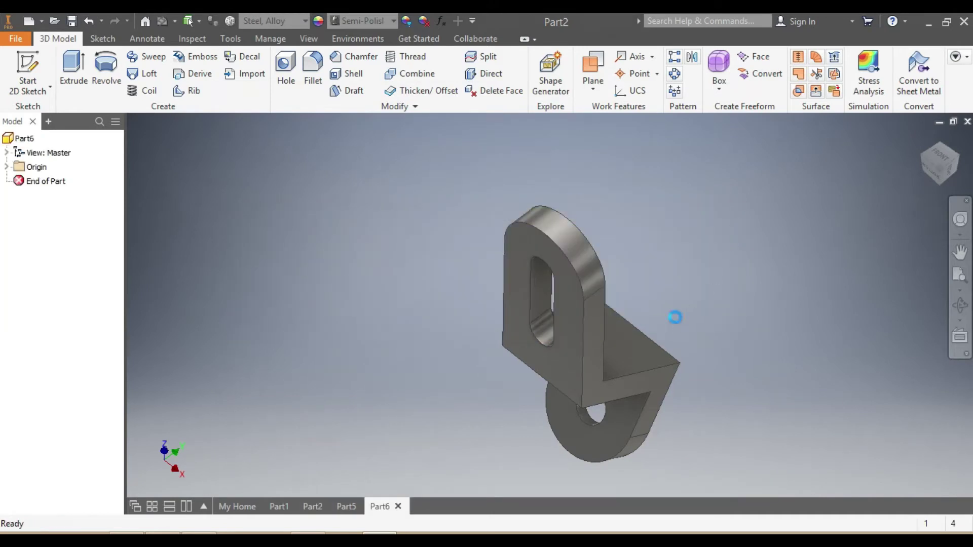
pyautogui.click(102, 39)
# Step: Start a line sketch on the YZ plane and draw the bottom edge along the horizontal axis
pyautogui.click(74, 65)
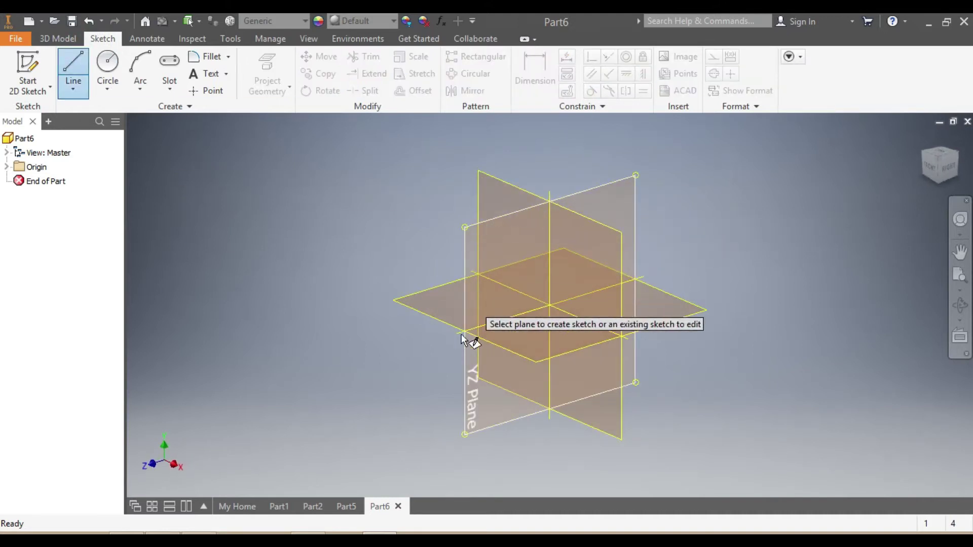
pyautogui.click(482, 406)
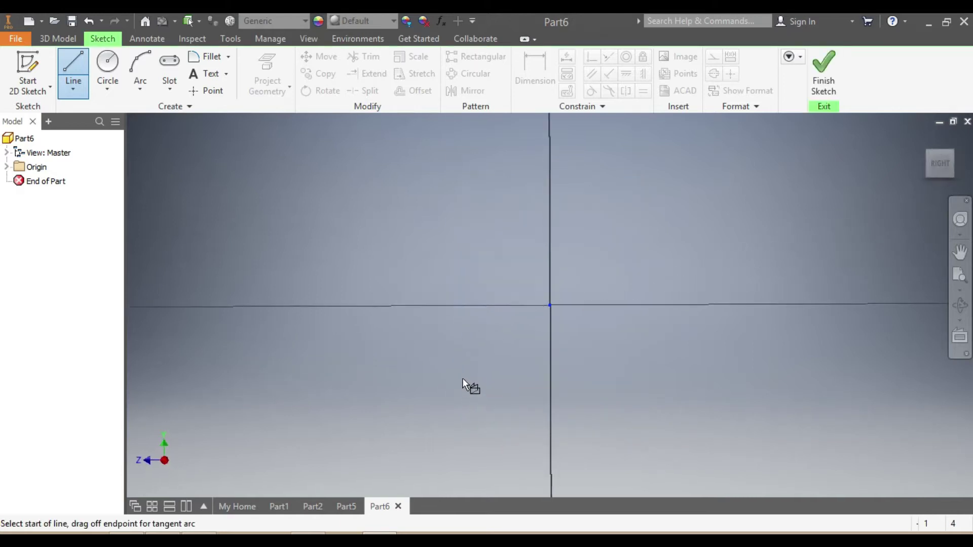
pyautogui.click(257, 305)
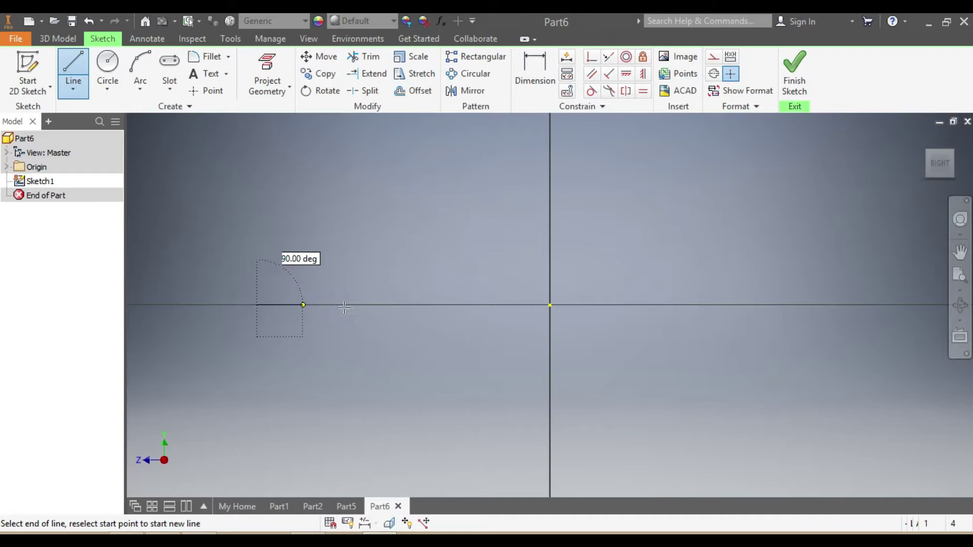
pyautogui.click(405, 304)
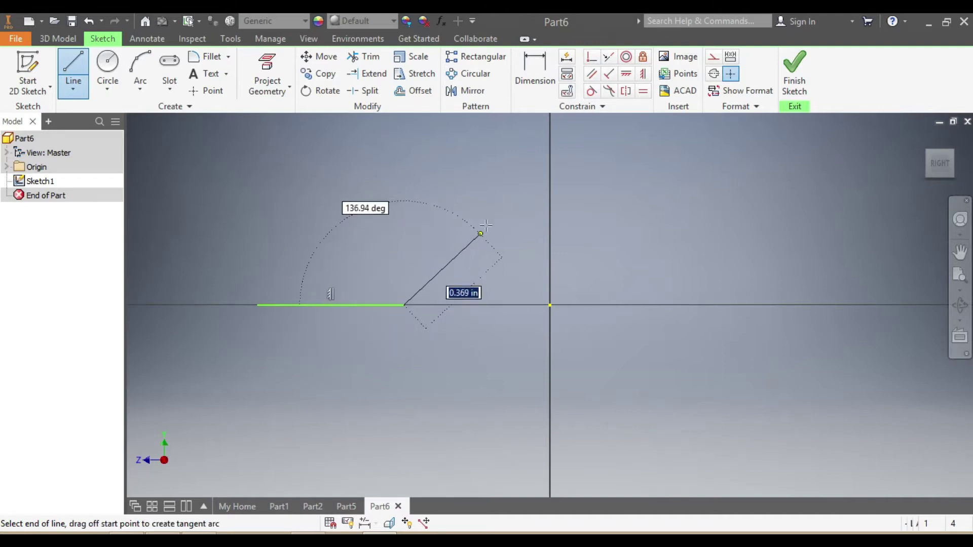
pyautogui.press('Escape')
# Step: Draw the Z-shaped outline's diagonals, end edge and left leg, closing it at the left end
pyautogui.click(498, 208)
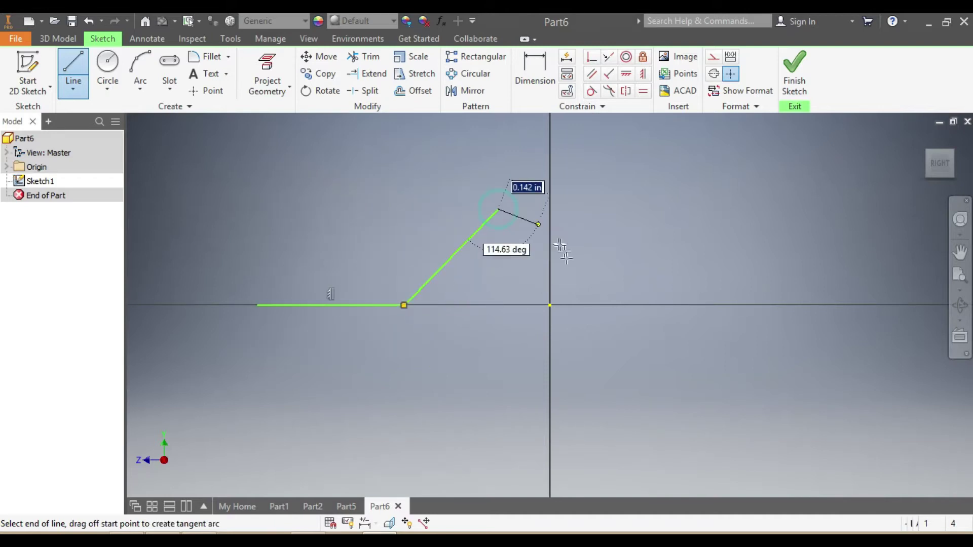
pyautogui.click(572, 283)
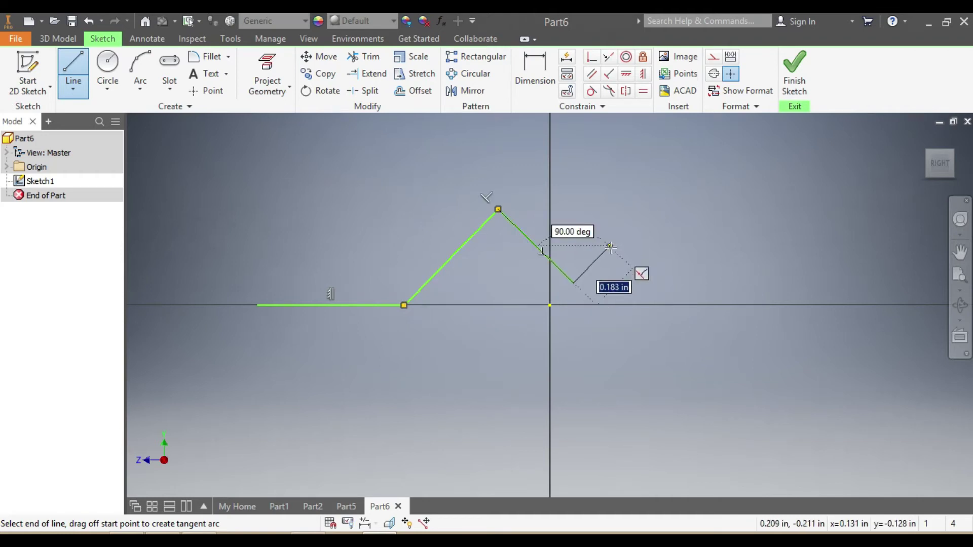
pyautogui.click(610, 246)
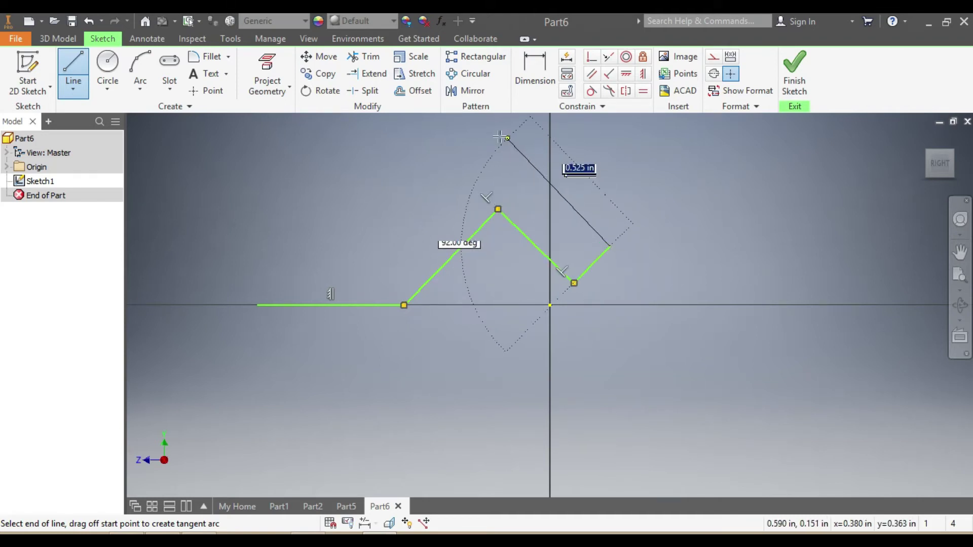
pyautogui.click(498, 136)
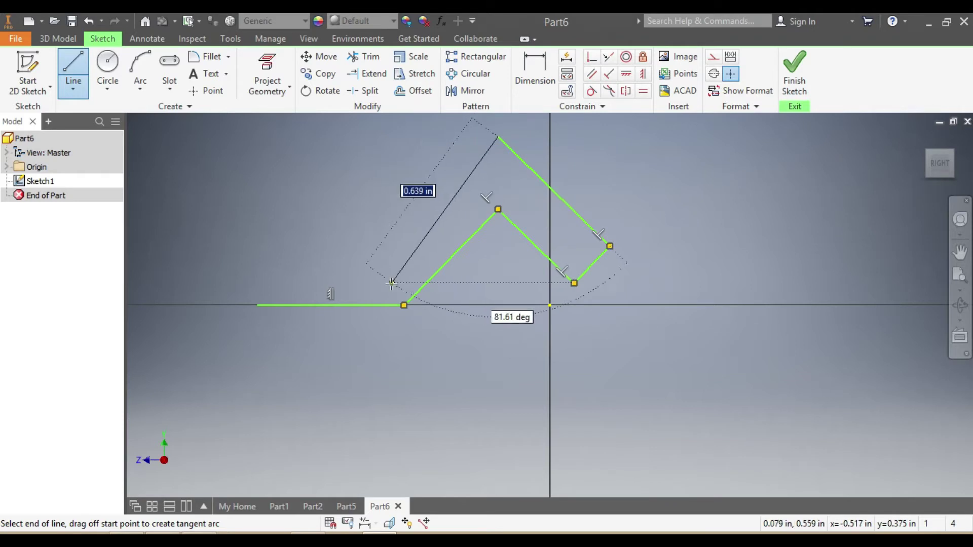
pyautogui.click(396, 264)
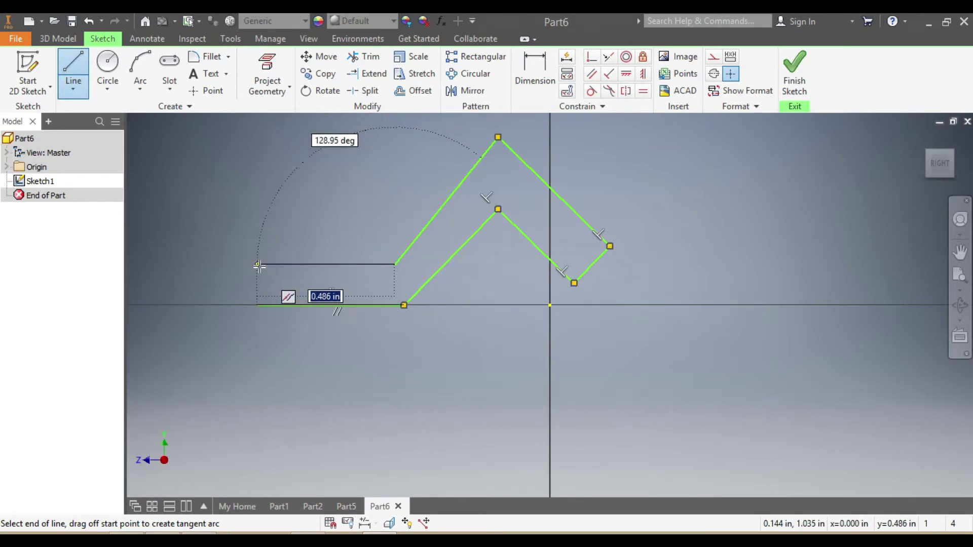
pyautogui.click(258, 264)
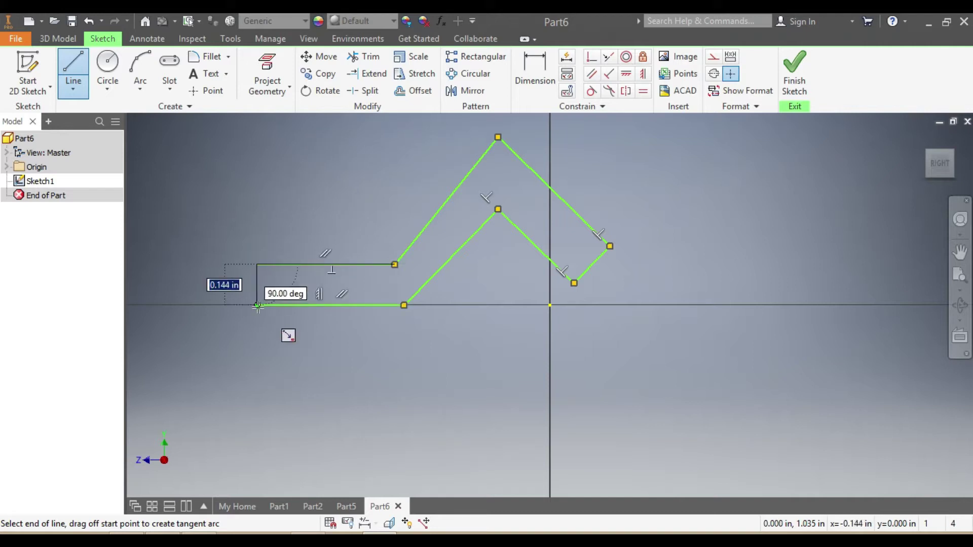
pyautogui.click(257, 305)
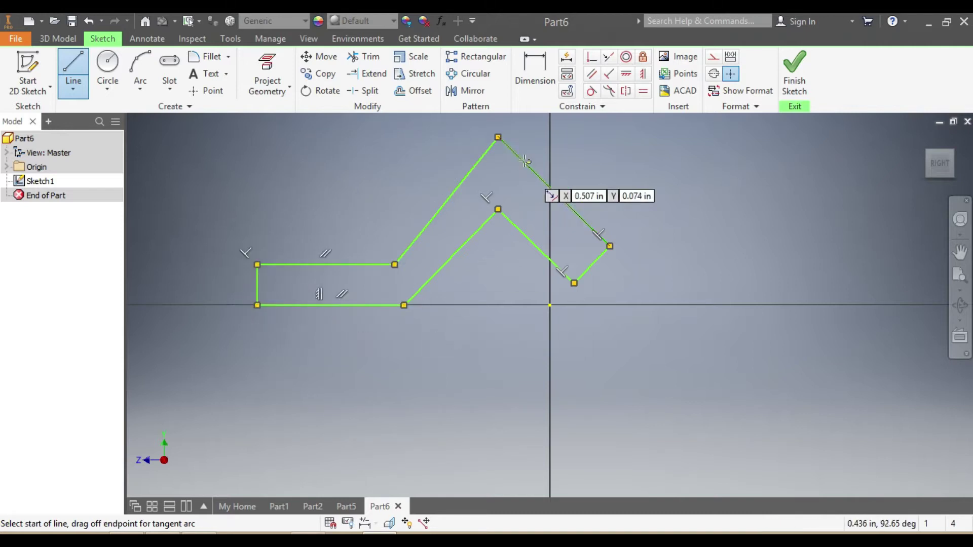
# Step: Dimension the left end edge and the angled end edge to 0.5 in each
pyautogui.click(546, 79)
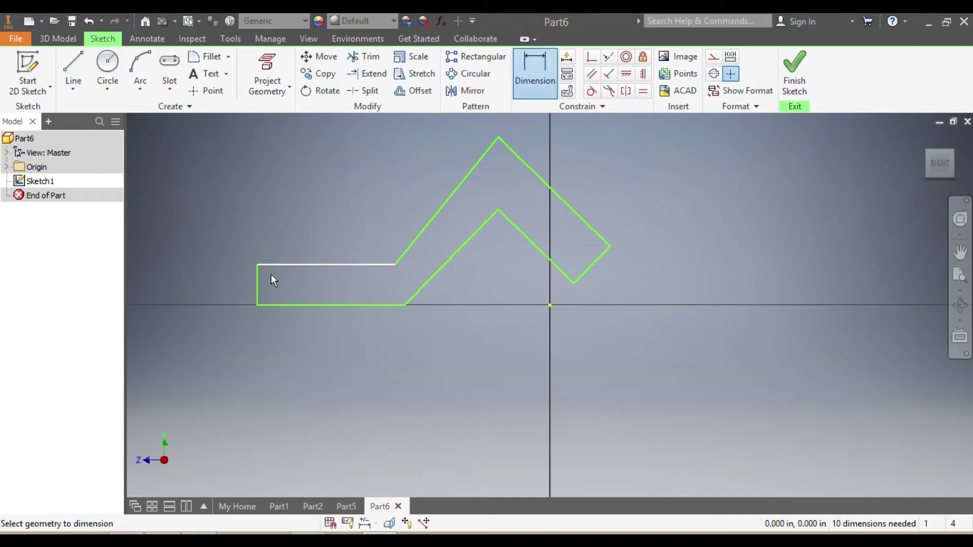
pyautogui.click(256, 289)
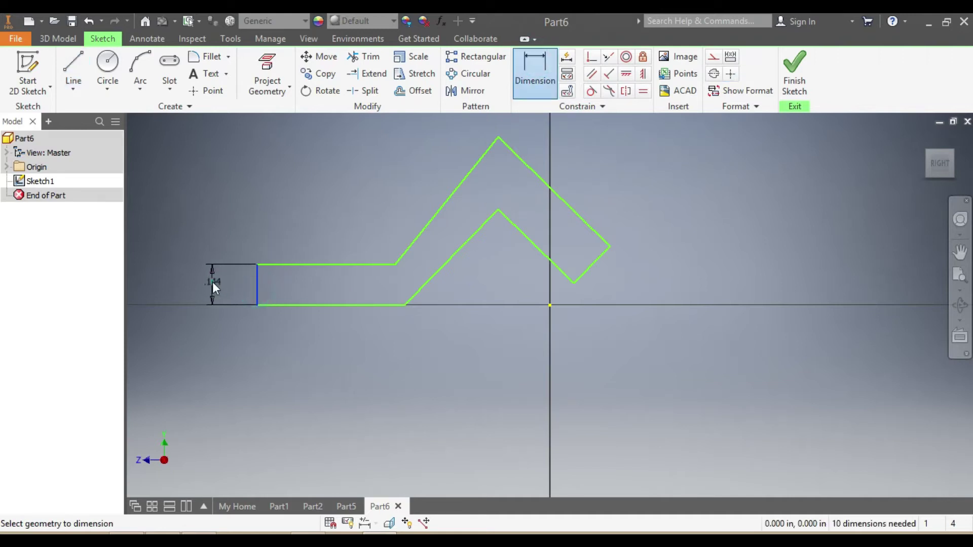
pyautogui.click(211, 281)
pyautogui.write('.5')
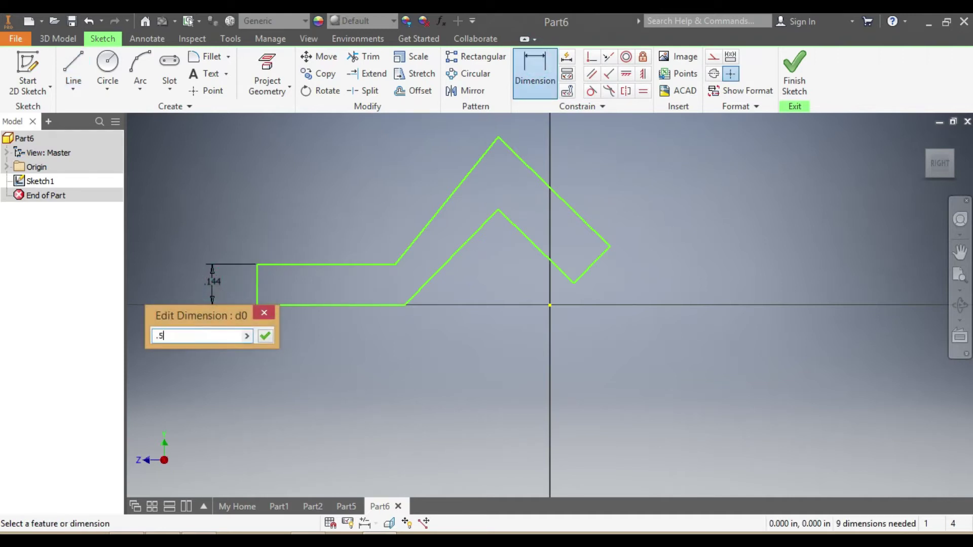
pyautogui.press('Return')
pyautogui.scroll(10, 378, 359)
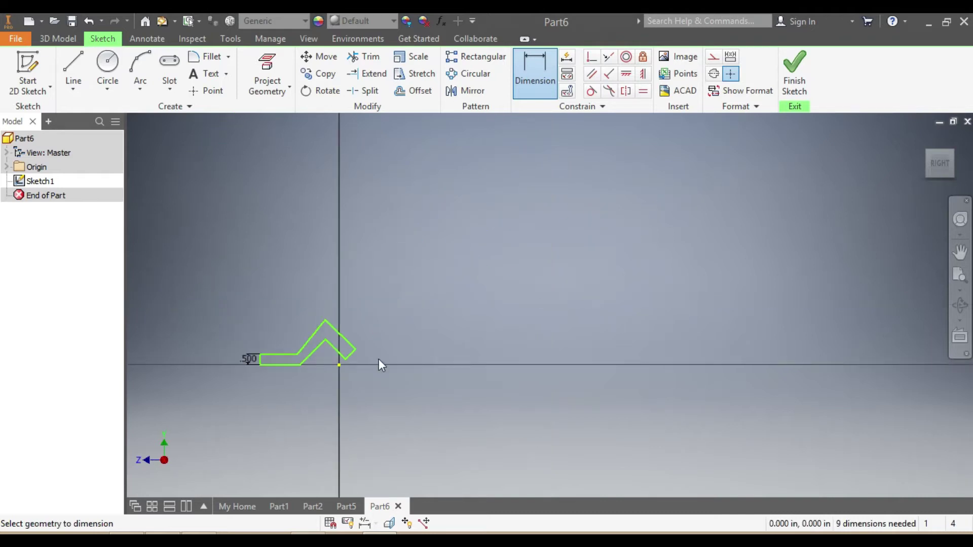
pyautogui.scroll(-5, 260, 368)
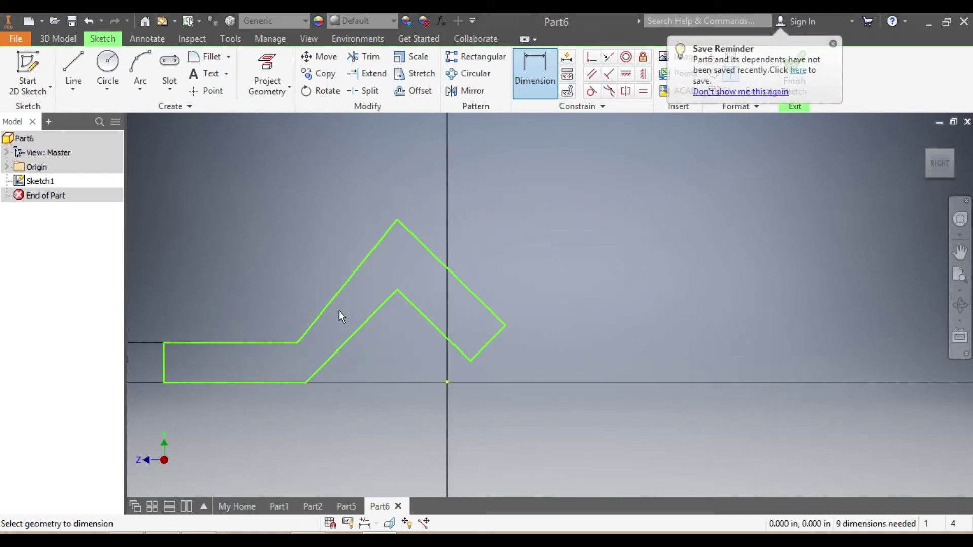
pyautogui.click(486, 346)
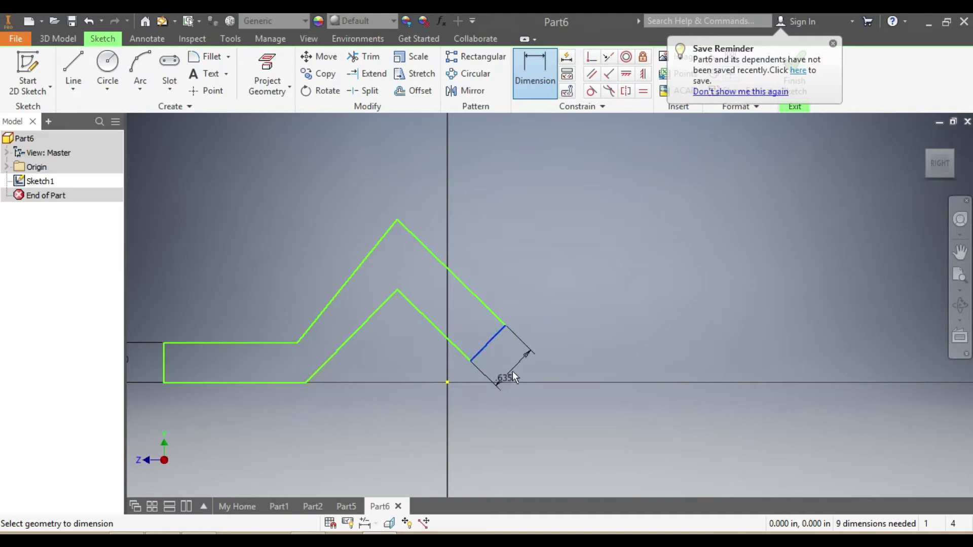
pyautogui.click(514, 367)
pyautogui.write('.5')
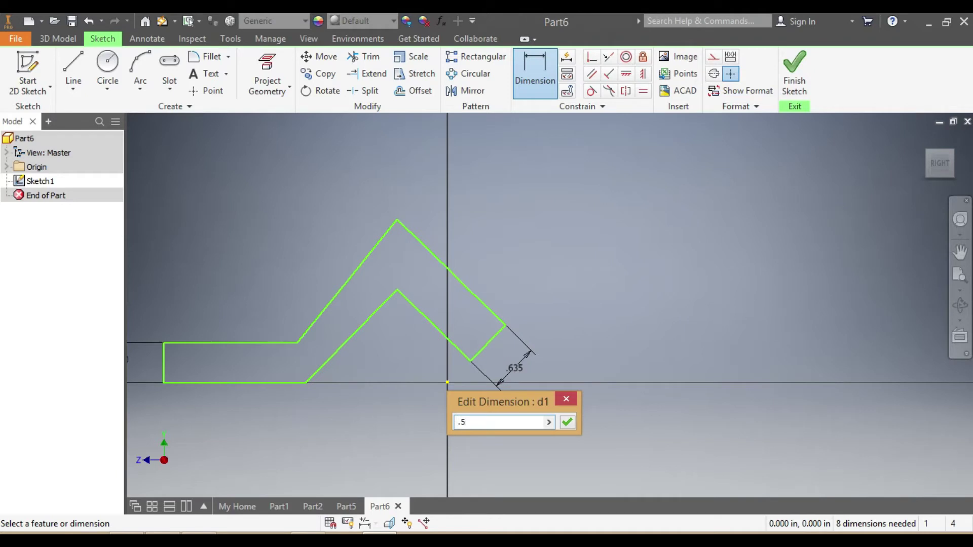
pyautogui.press('Return')
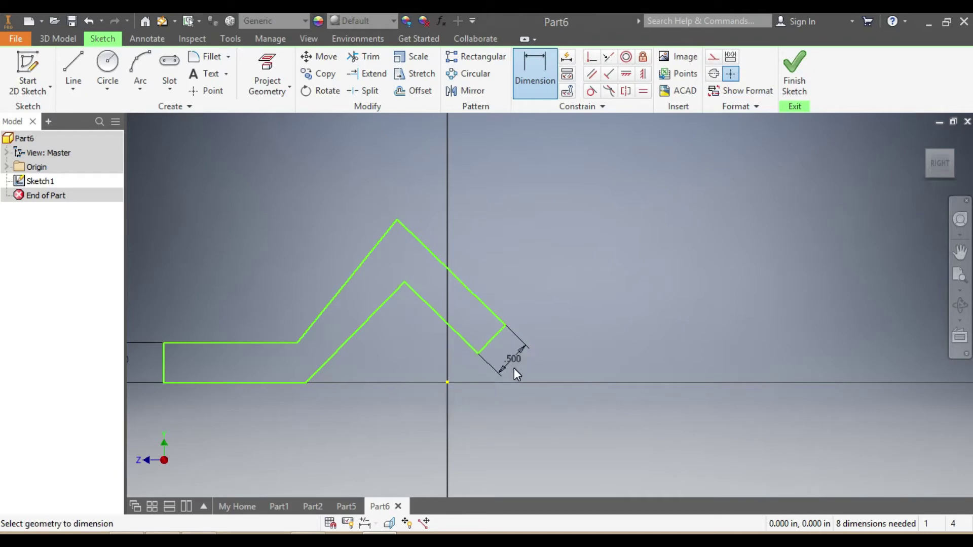
# Step: Try a 90° angle between the inner bend lines, then cancel it as over-constraining
pyautogui.click(381, 309)
pyautogui.click(431, 307)
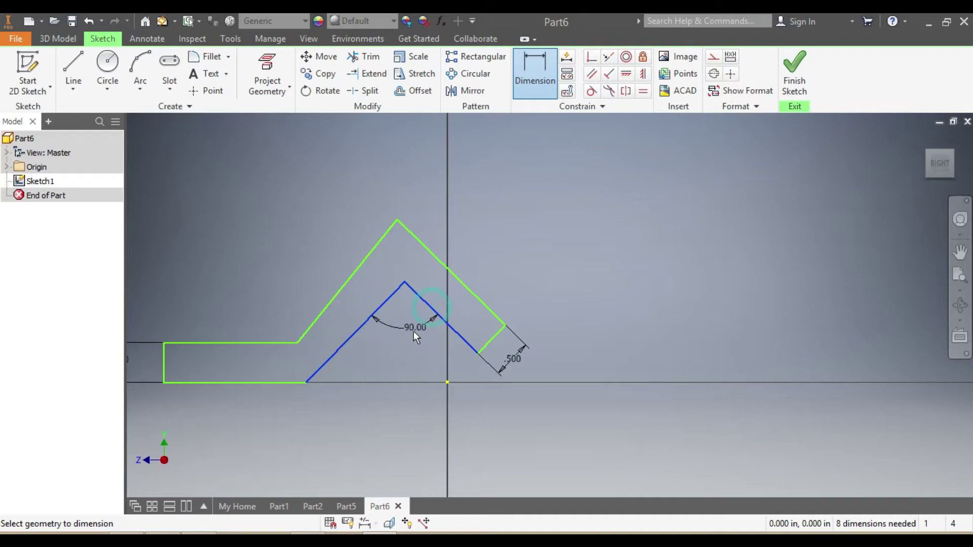
pyautogui.click(410, 338)
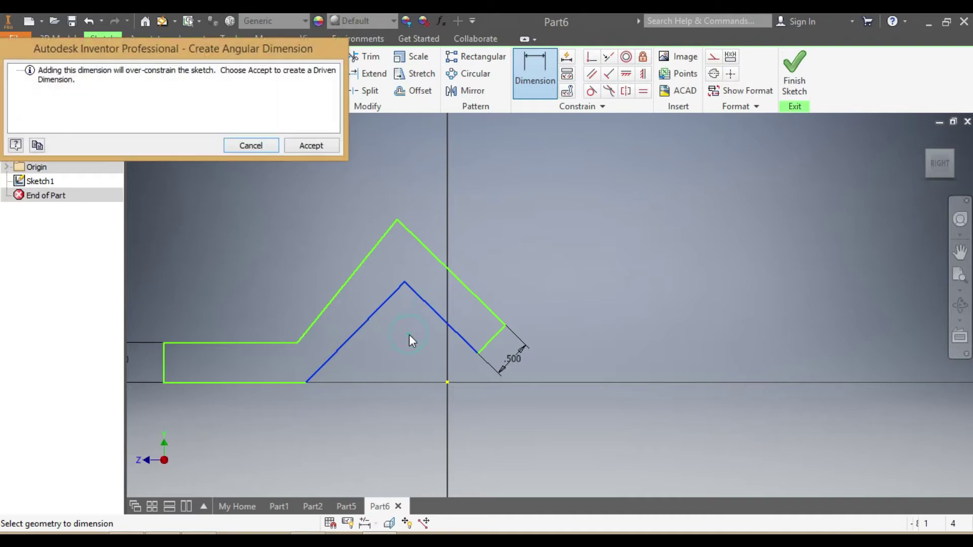
pyautogui.click(250, 145)
pyautogui.scroll(5, 330, 327)
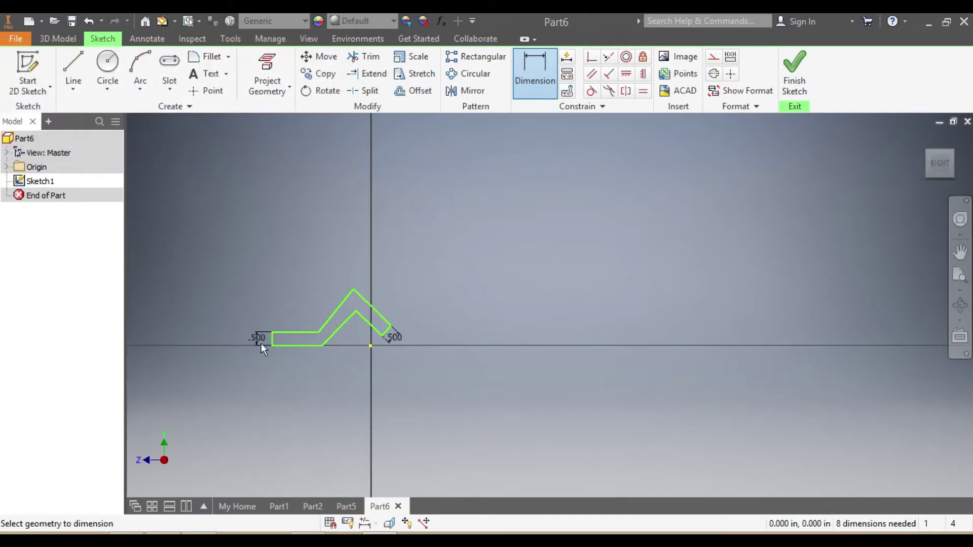
pyautogui.scroll(-4, 260, 342)
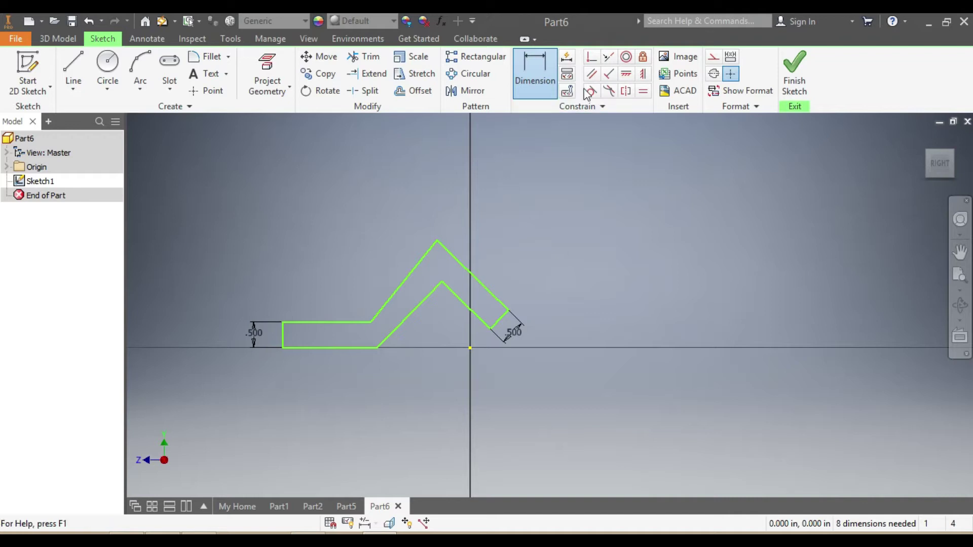
# Step: Make the upper-left slanted edge parallel to the lower slanted edge, skipping redundant constraints
pyautogui.click(591, 74)
pyautogui.click(314, 322)
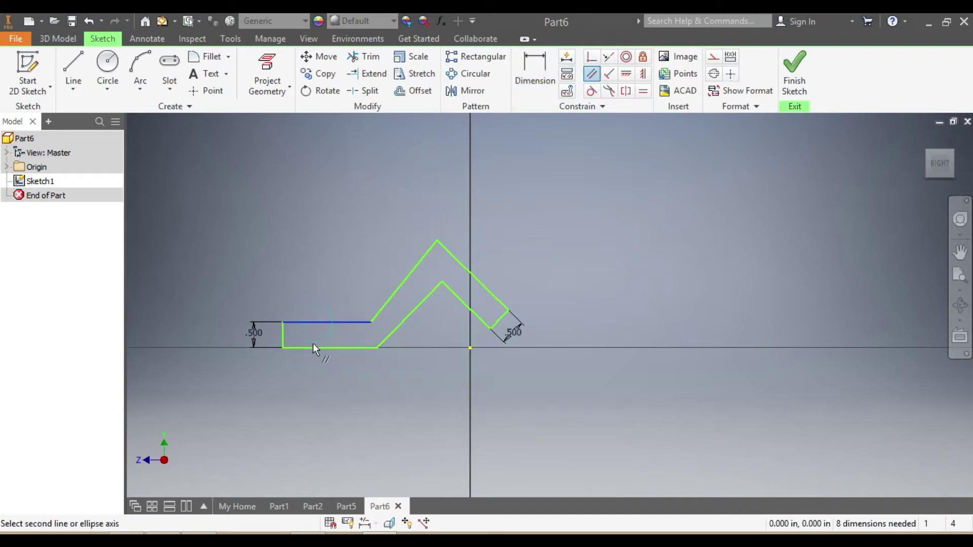
pyautogui.click(312, 346)
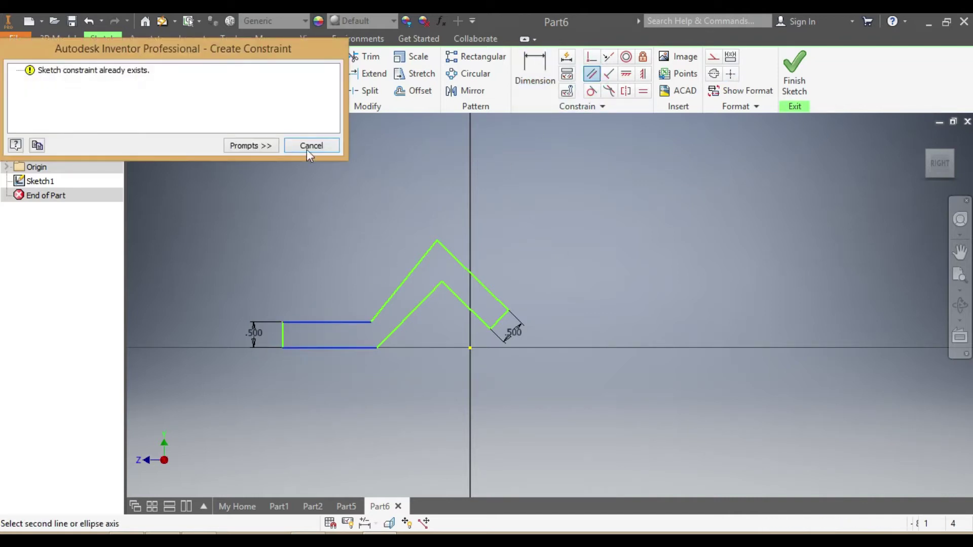
pyautogui.click(308, 149)
pyautogui.click(392, 294)
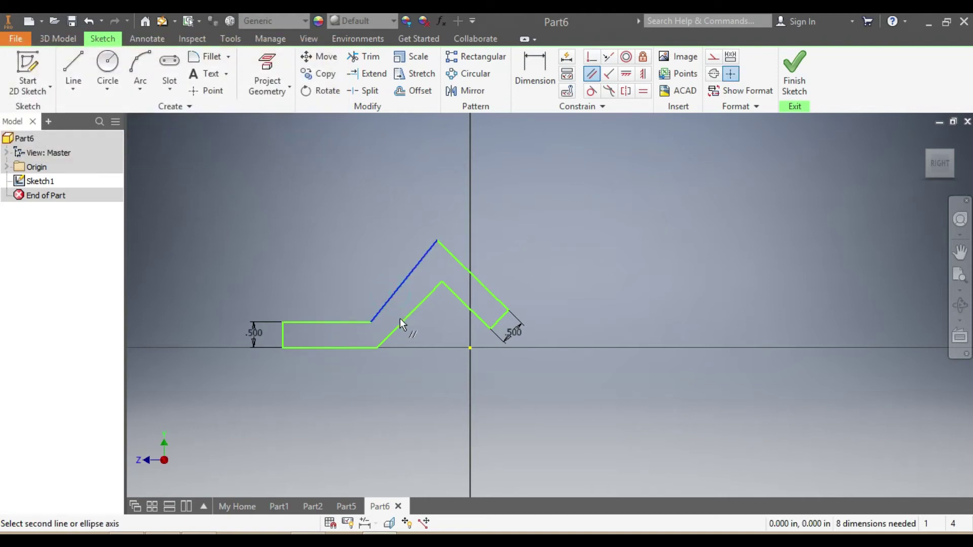
pyautogui.click(402, 323)
pyautogui.click(489, 293)
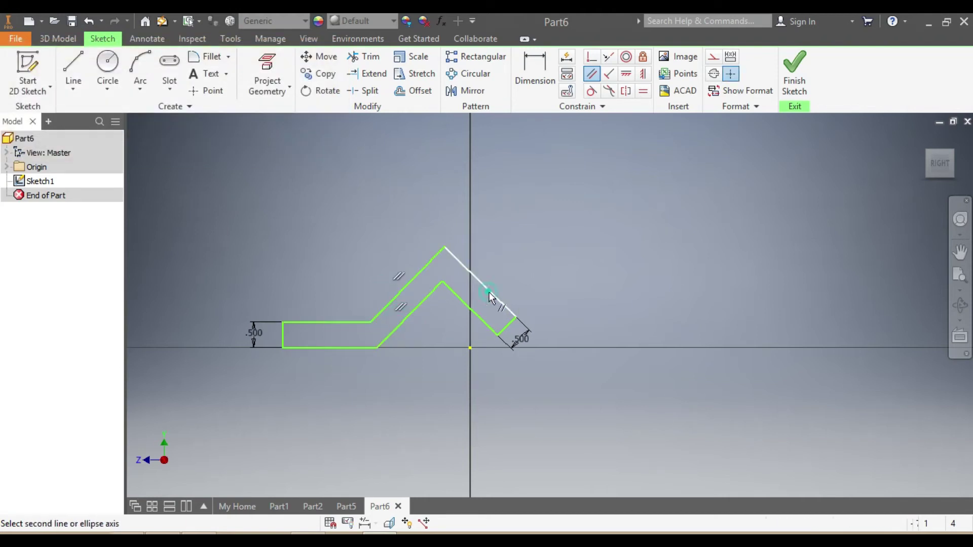
pyautogui.click(477, 319)
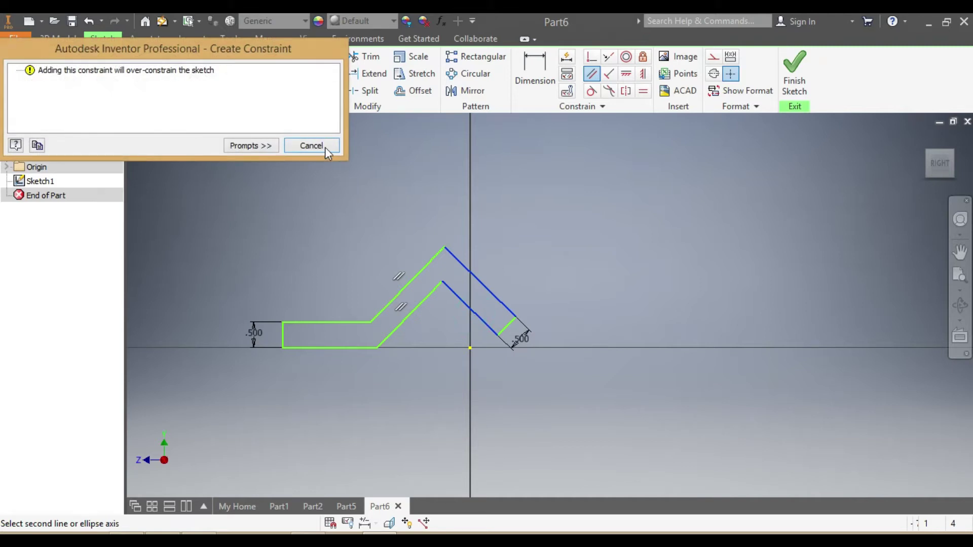
pyautogui.click(311, 146)
# Step: Dimension the slanted leg's thickness to .500
pyautogui.click(535, 64)
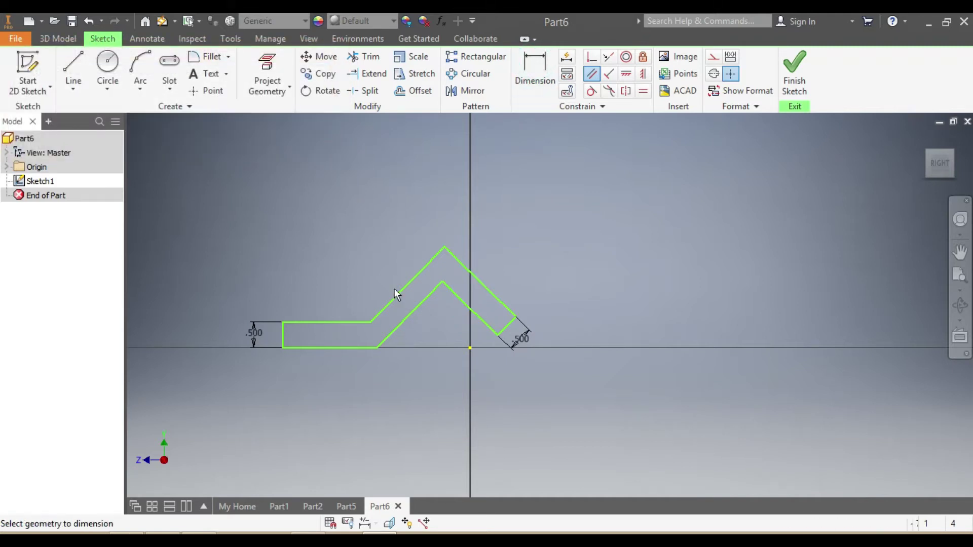
pyautogui.click(393, 298)
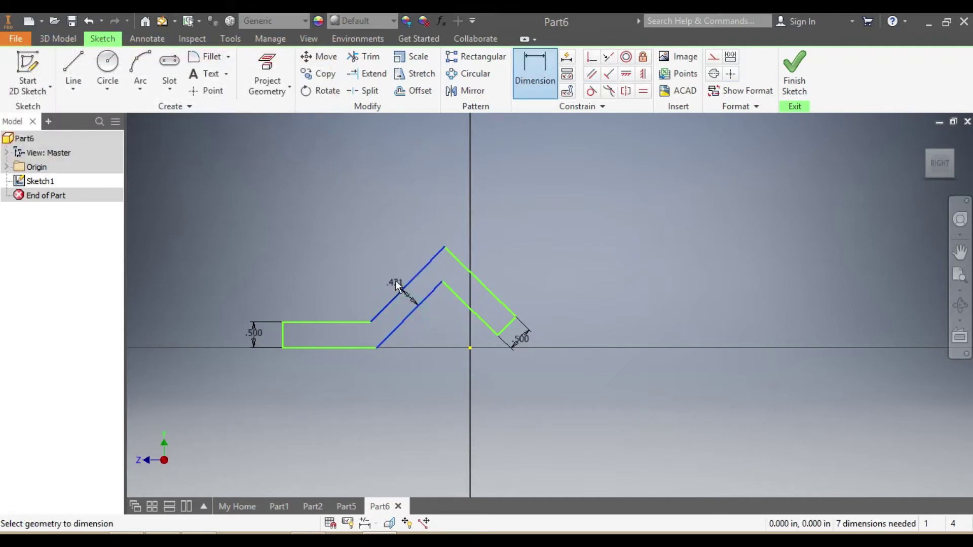
pyautogui.click(399, 266)
pyautogui.write('.')
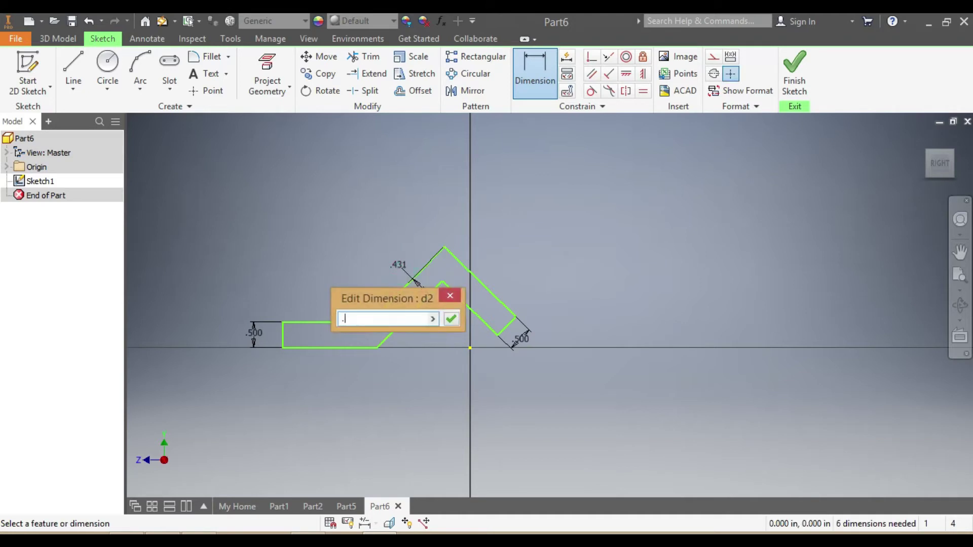
pyautogui.write('5')
pyautogui.press('Return')
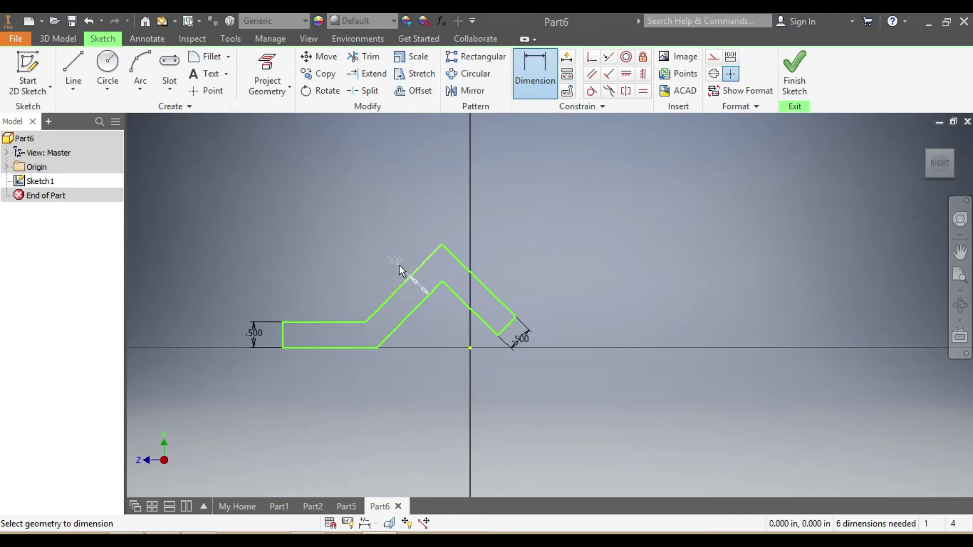
pyautogui.scroll(5, 436, 320)
pyautogui.scroll(-4, 436, 320)
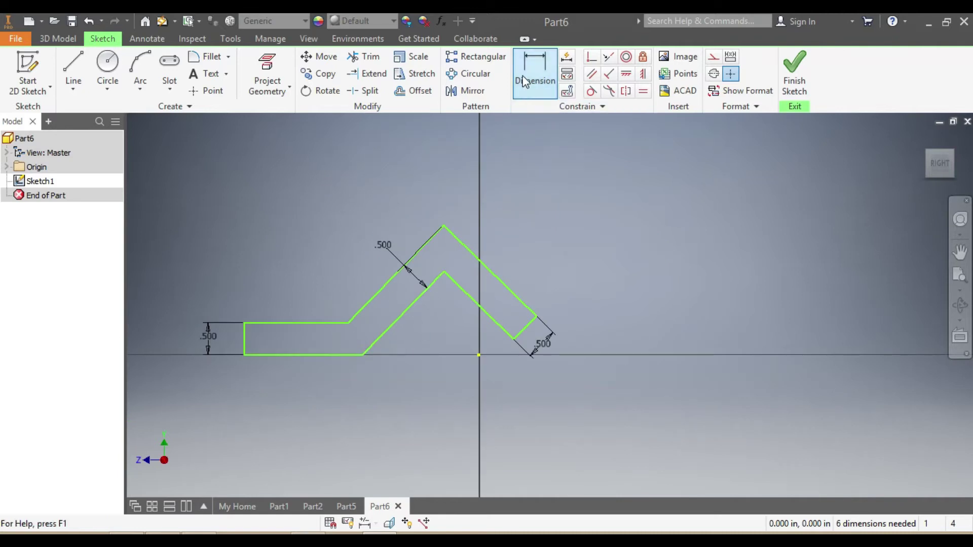
# Step: Set the overall horizontal width of the bracket to 6.561
pyautogui.click(244, 340)
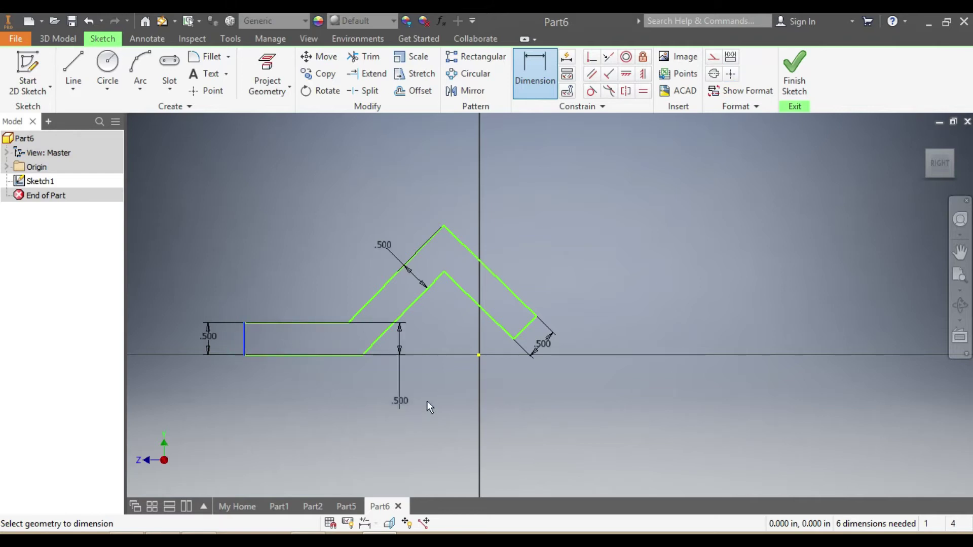
pyautogui.click(536, 315)
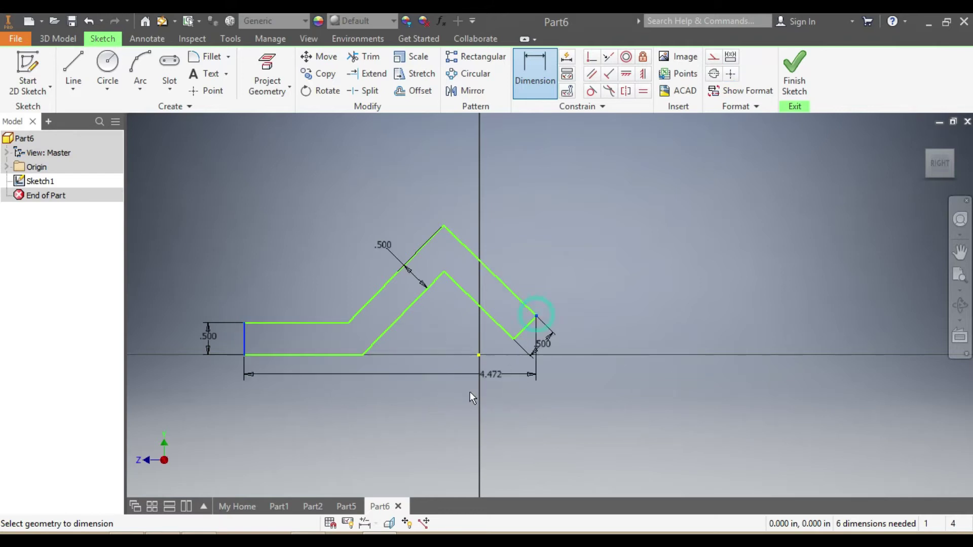
pyautogui.click(412, 401)
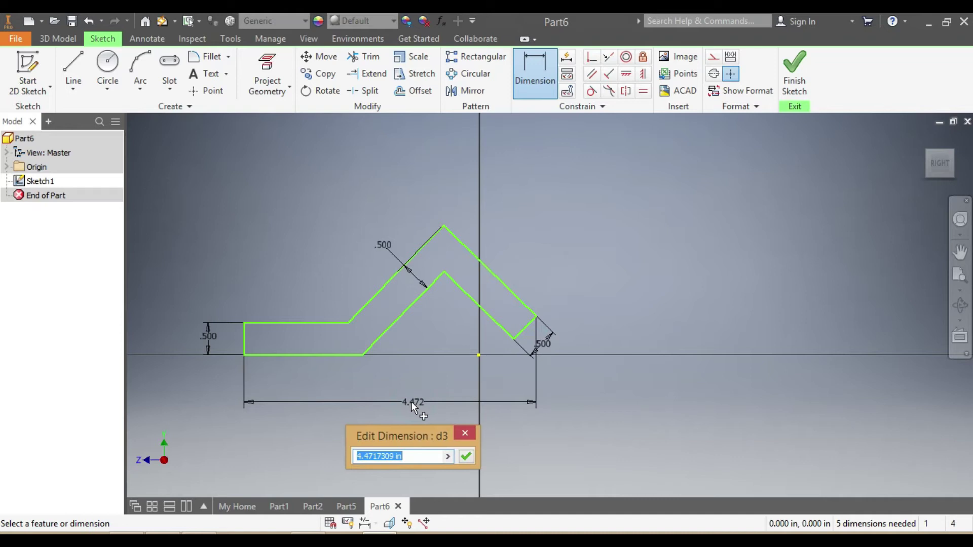
pyautogui.write('6.5613')
pyautogui.press('Return')
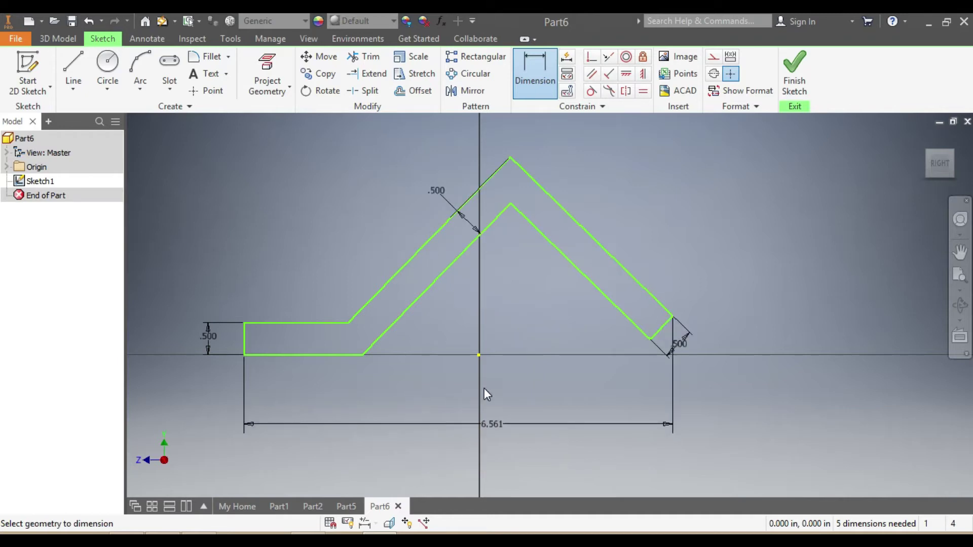
pyautogui.scroll(-5, 484, 388)
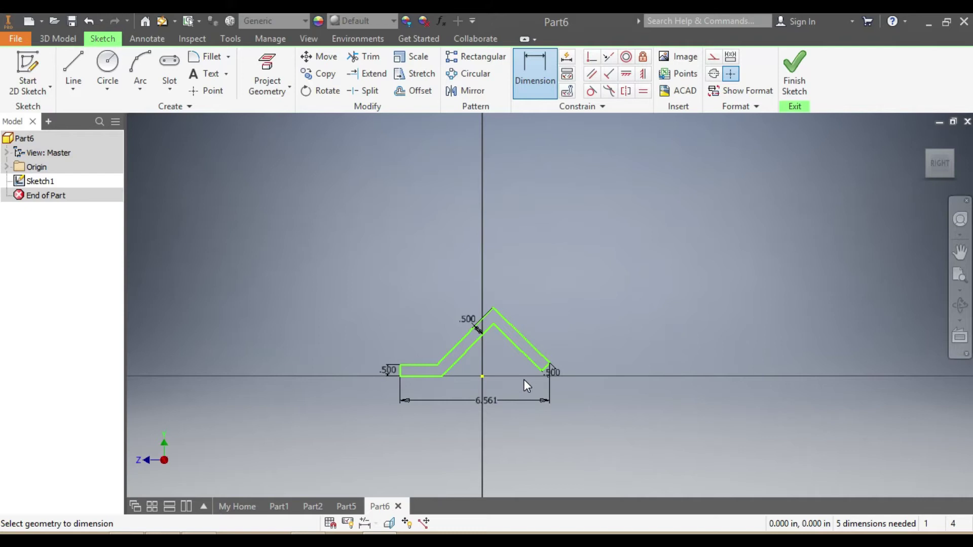
pyautogui.scroll(3, 524, 364)
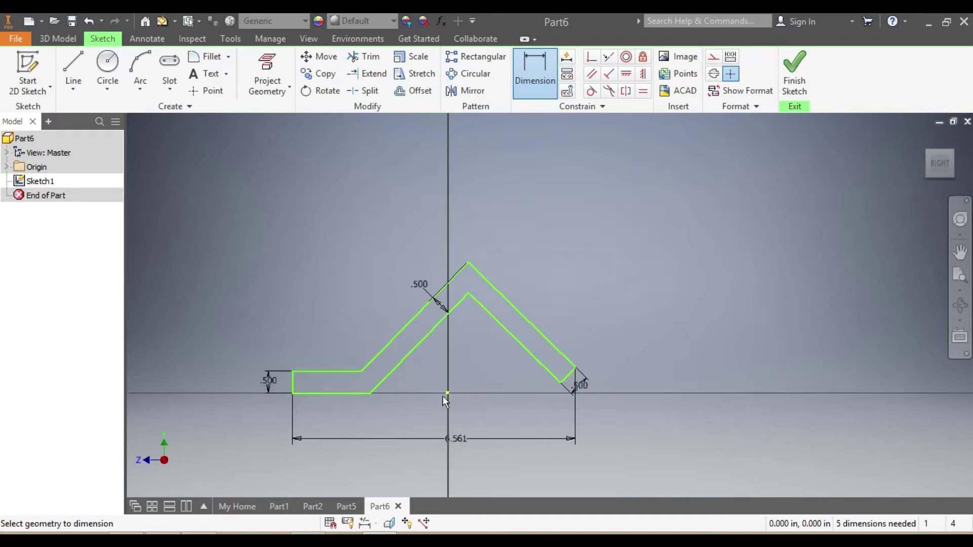
# Step: Dimension the right diagonal leg length to 2.375
pyautogui.click(370, 393)
pyautogui.click(524, 320)
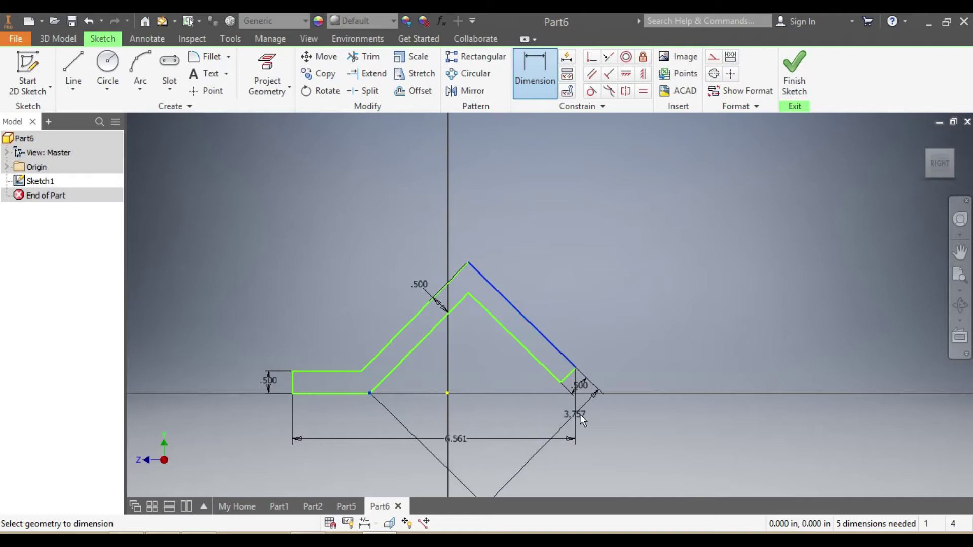
pyautogui.click(532, 409)
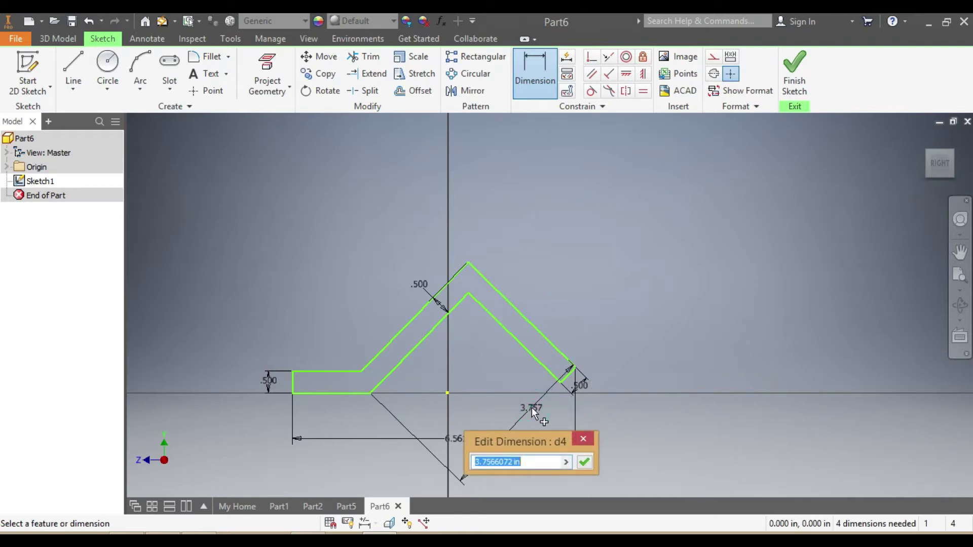
pyautogui.write('2.375')
pyautogui.press('Return')
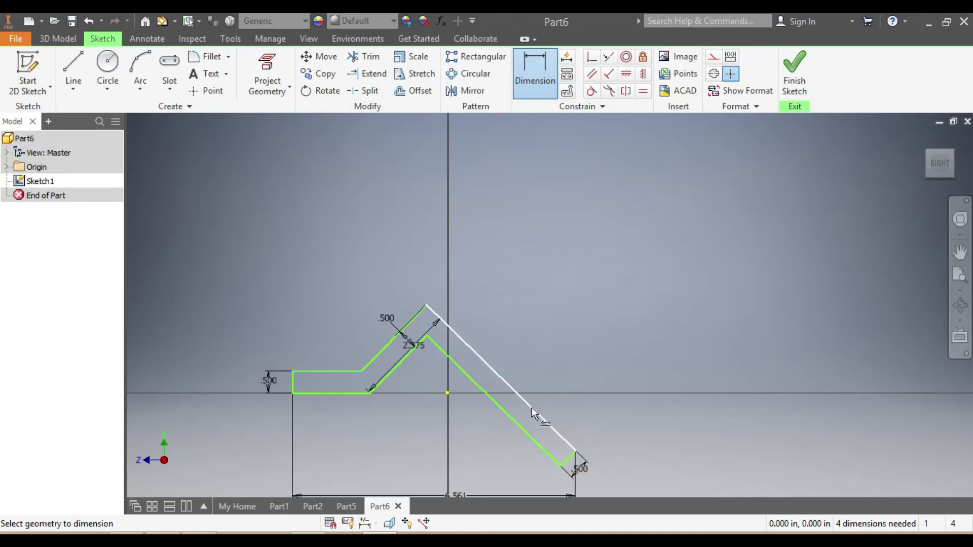
pyautogui.scroll(-5, 530, 407)
pyautogui.scroll(5, 532, 430)
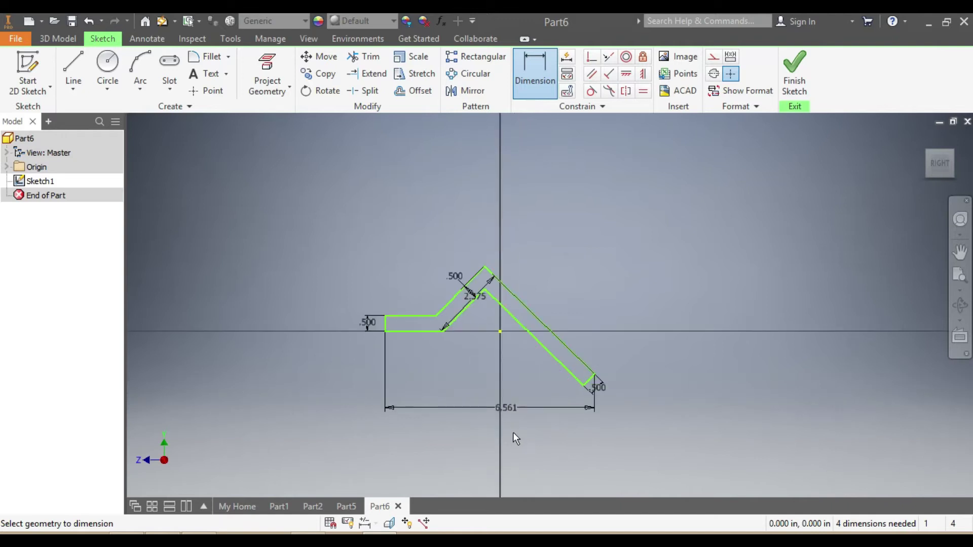
pyautogui.scroll(5, 440, 385)
pyautogui.scroll(-4, 448, 372)
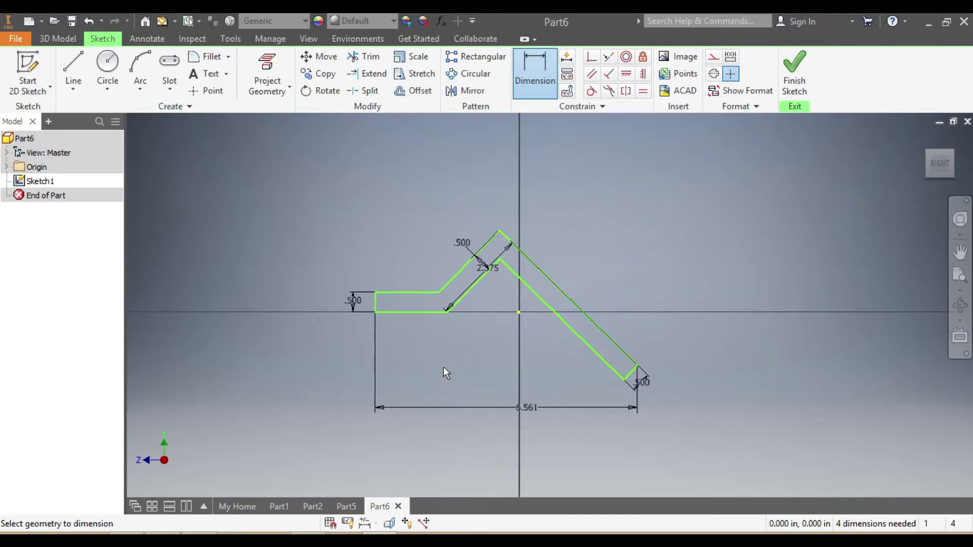
# Step: Dimension the flat bottom edge length to 3.75
pyautogui.click(406, 314)
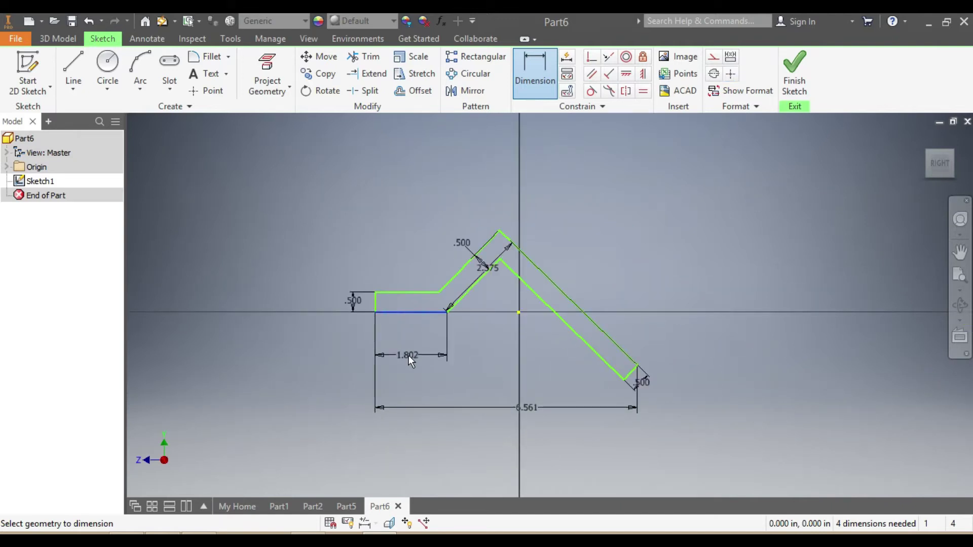
pyautogui.click(408, 354)
pyautogui.write('3')
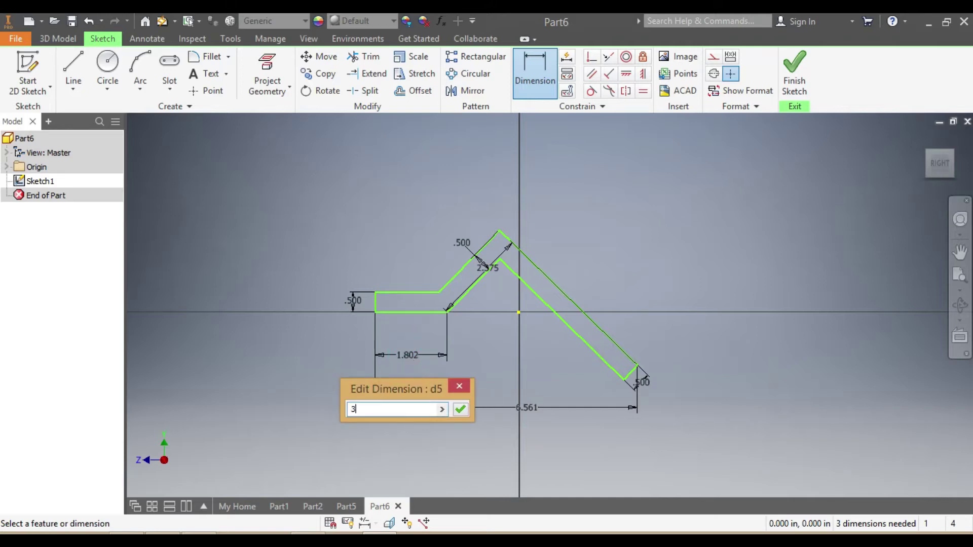
pyautogui.write('.75')
pyautogui.press('Return')
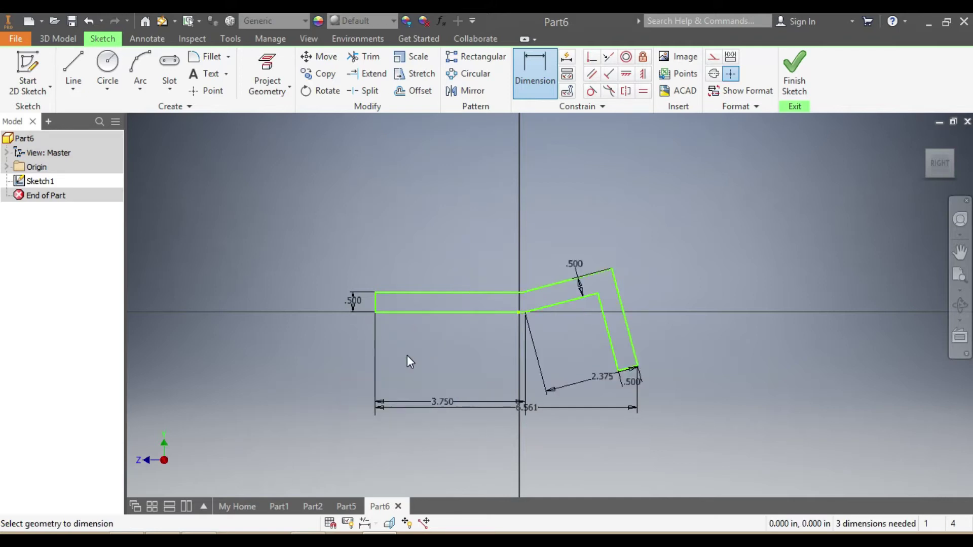
pyautogui.scroll(2, 536, 281)
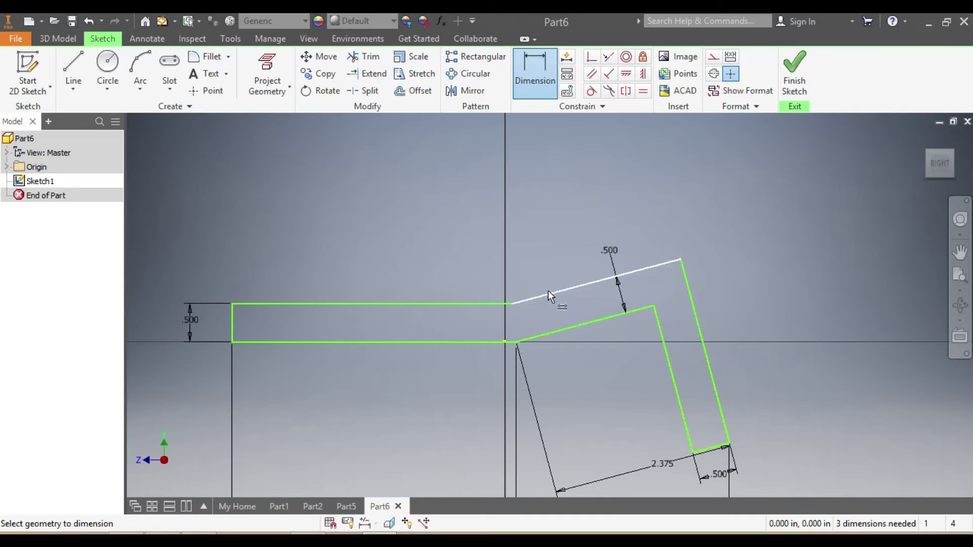
pyautogui.scroll(-2, 549, 291)
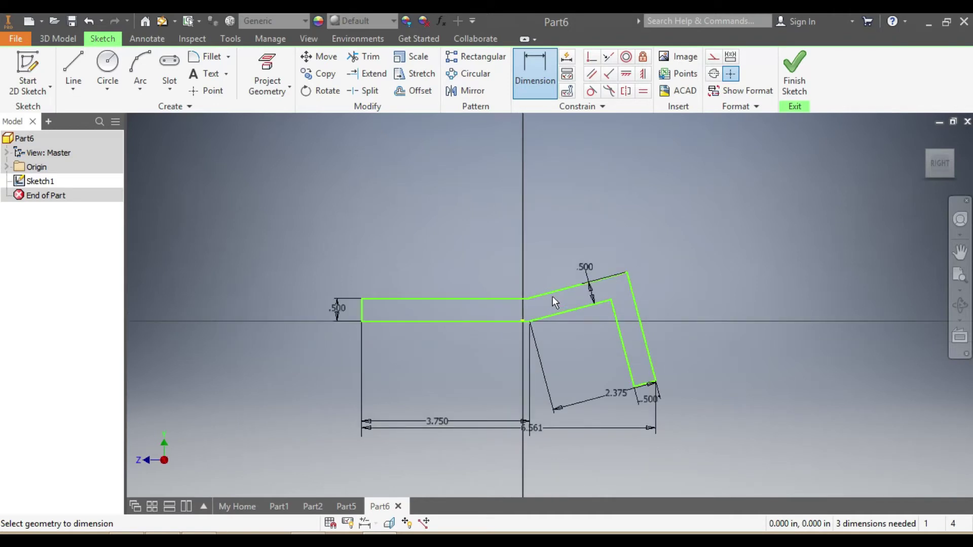
# Step: Set the angle between the top flat edge and the slanted edge to 120°
pyautogui.click(547, 292)
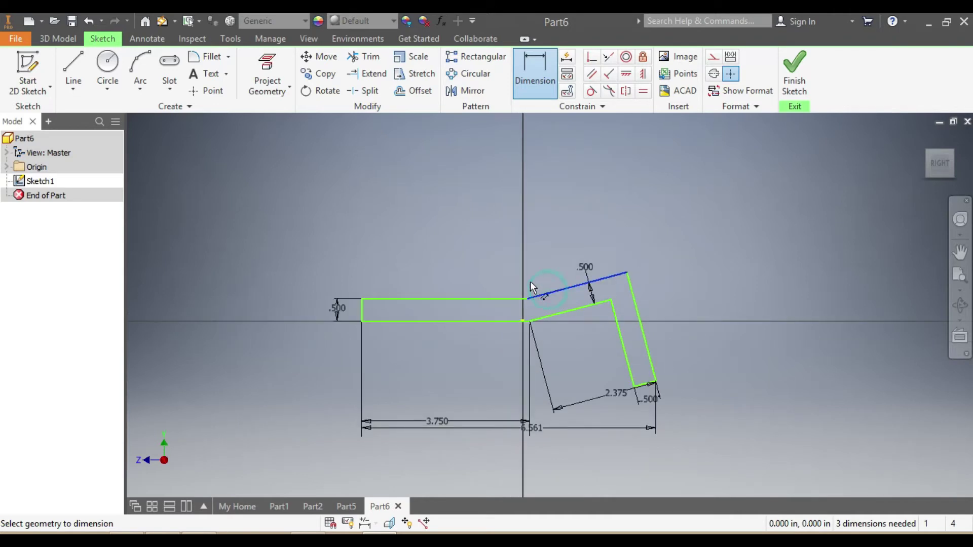
pyautogui.click(498, 298)
pyautogui.click(491, 269)
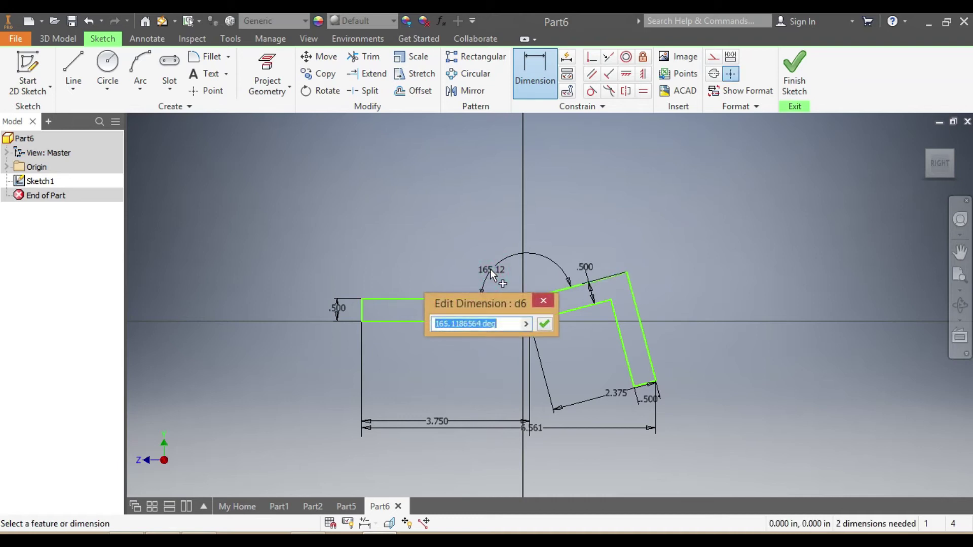
pyautogui.write('120')
pyautogui.press('Return')
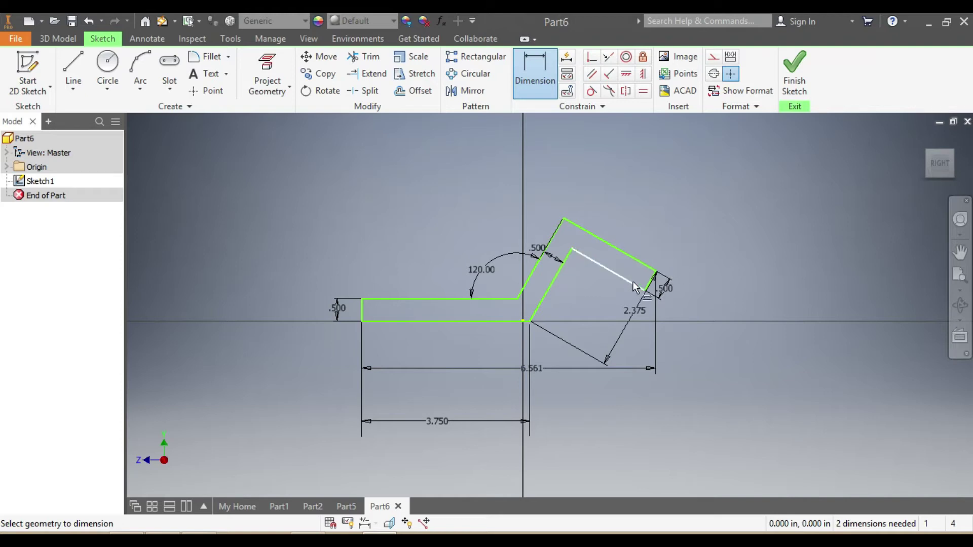
# Step: Try an overall height dimension, then cancel it as over-constraining
pyautogui.click(564, 217)
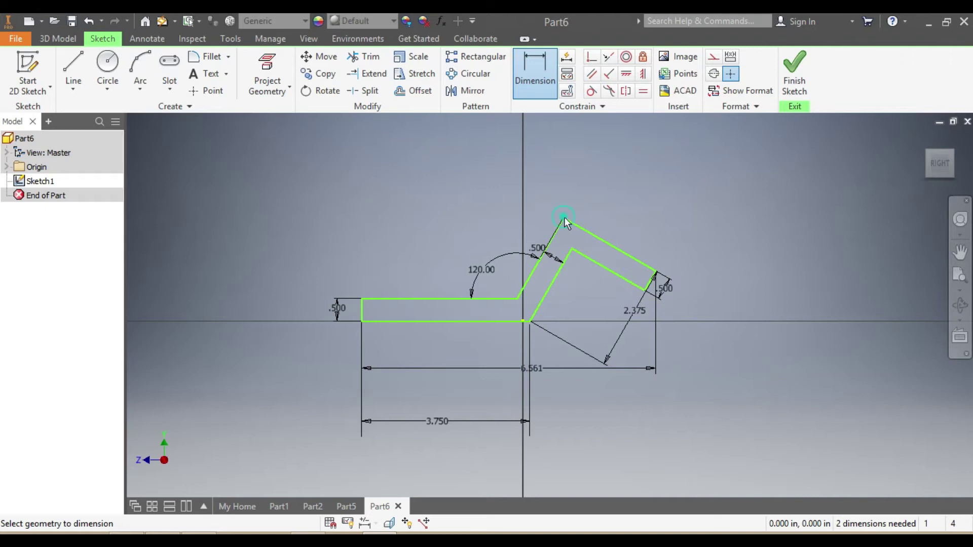
pyautogui.click(384, 320)
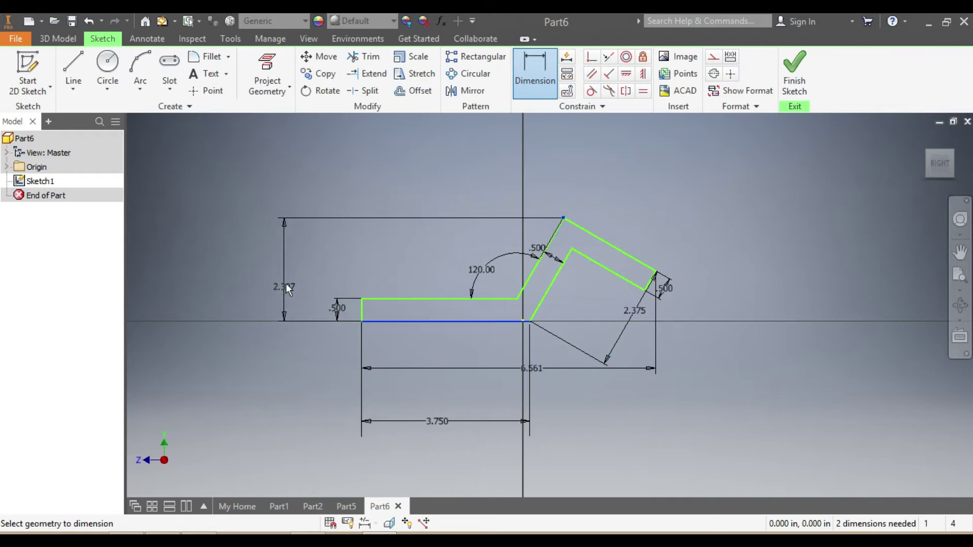
pyautogui.click(285, 284)
pyautogui.click(261, 146)
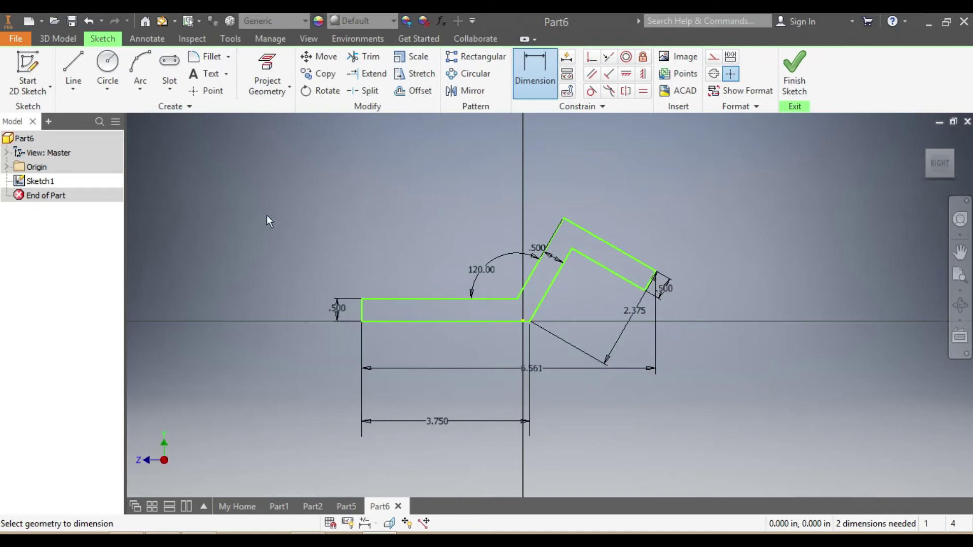
# Step: Extrude the Z-shaped profile 1.875 in deep into a solid bracket
pyautogui.click(51, 40)
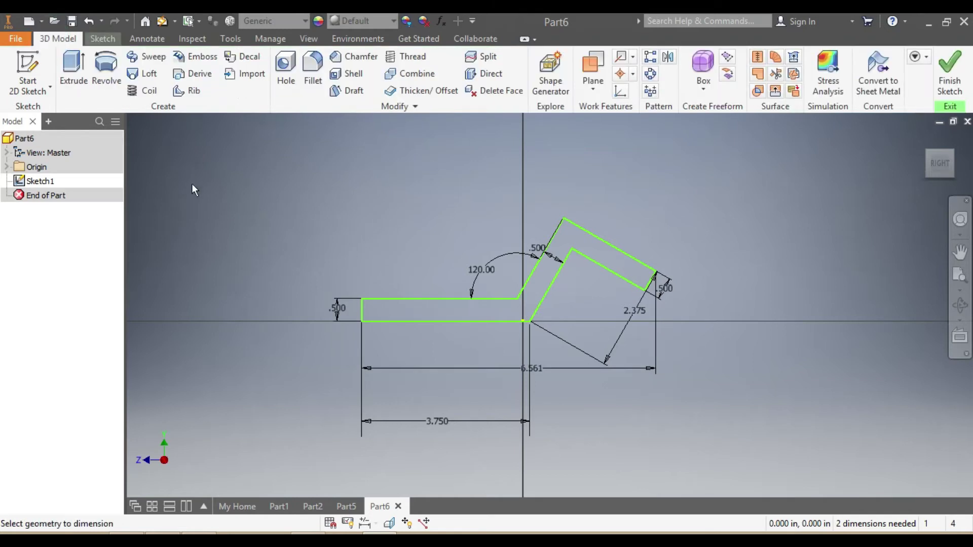
pyautogui.click(73, 65)
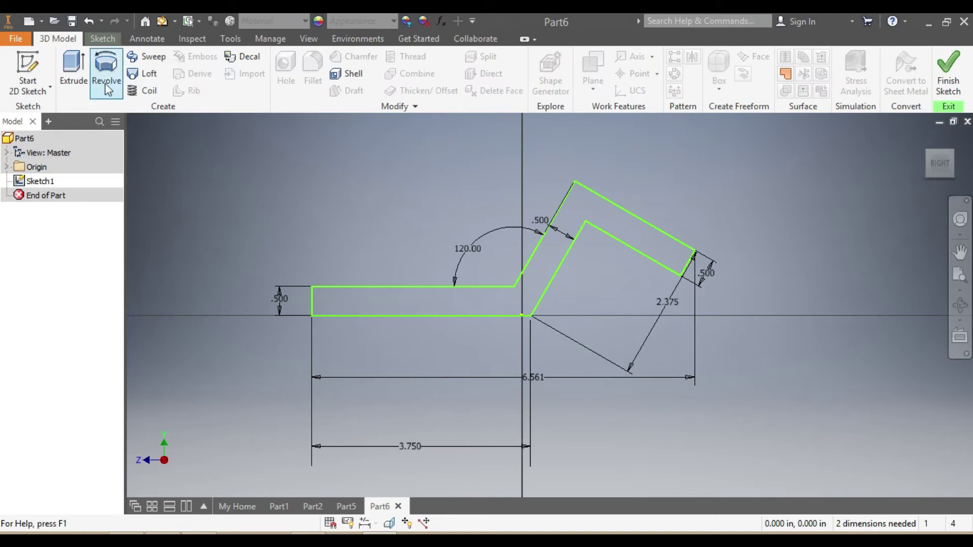
pyautogui.click(72, 57)
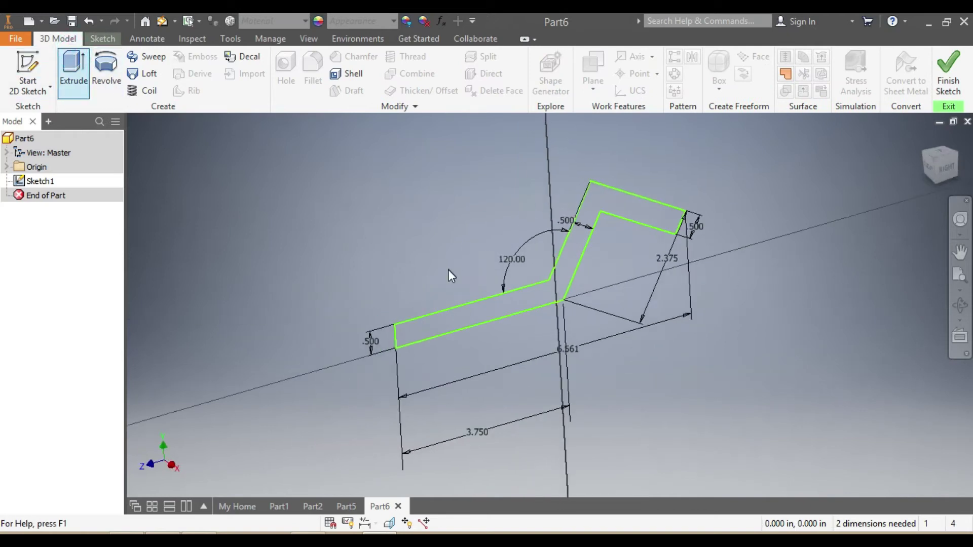
pyautogui.click(291, 199)
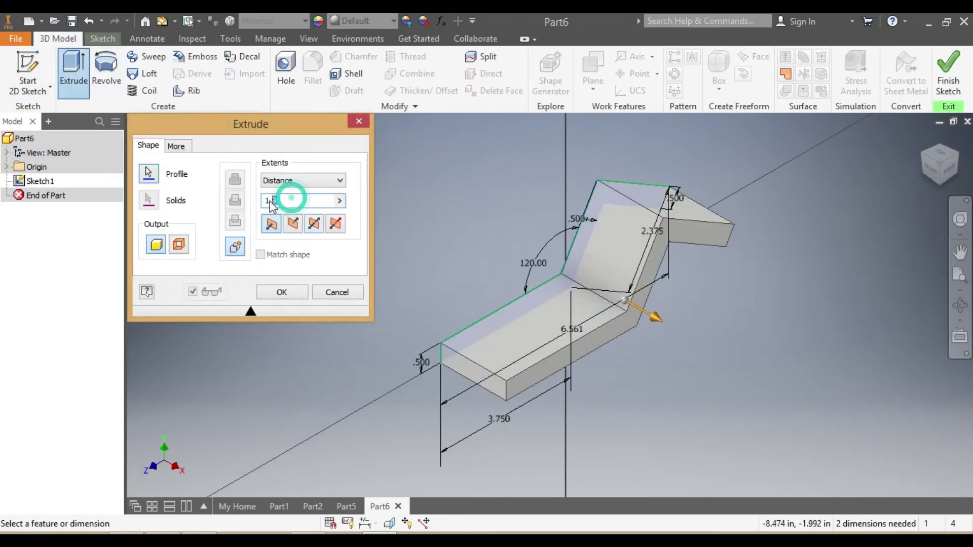
pyautogui.write('1')
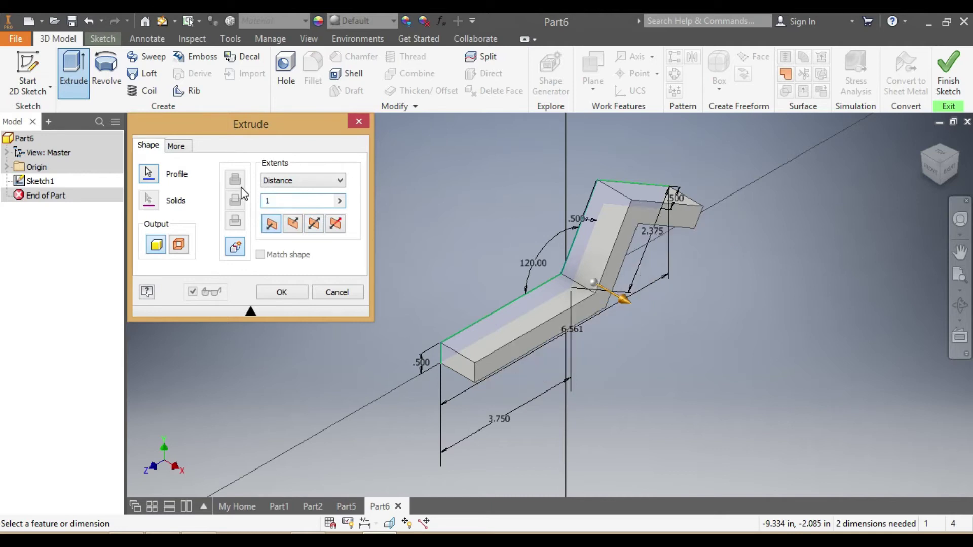
pyautogui.write('.')
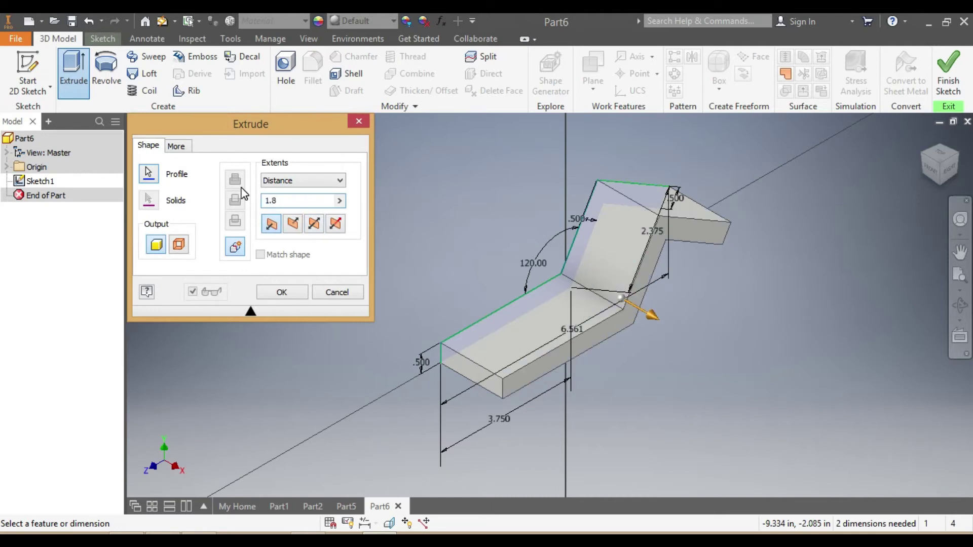
pyautogui.write('875')
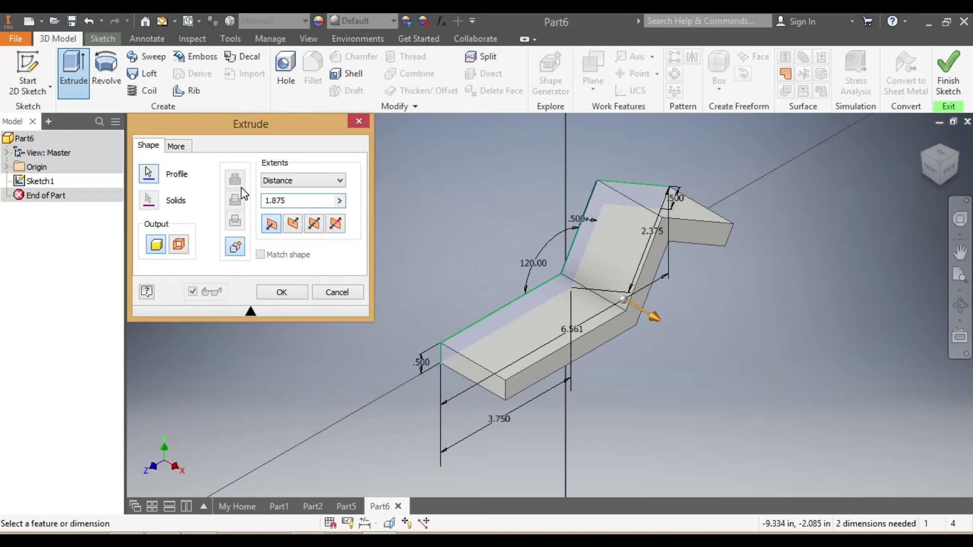
pyautogui.press('Return')
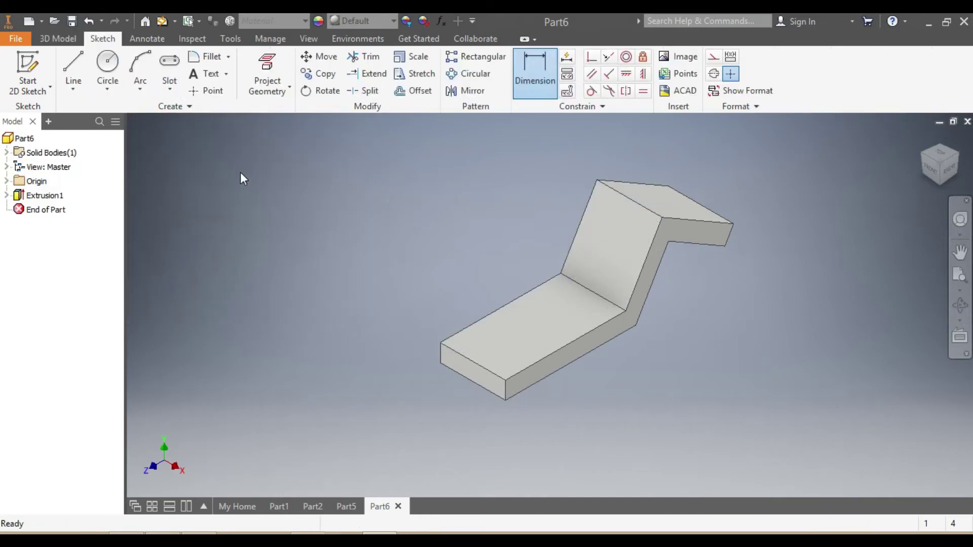
# Step: View Part6 from the top, rotated horizontal, compare with the finished Part2 bracket, then return
pyautogui.click(940, 153)
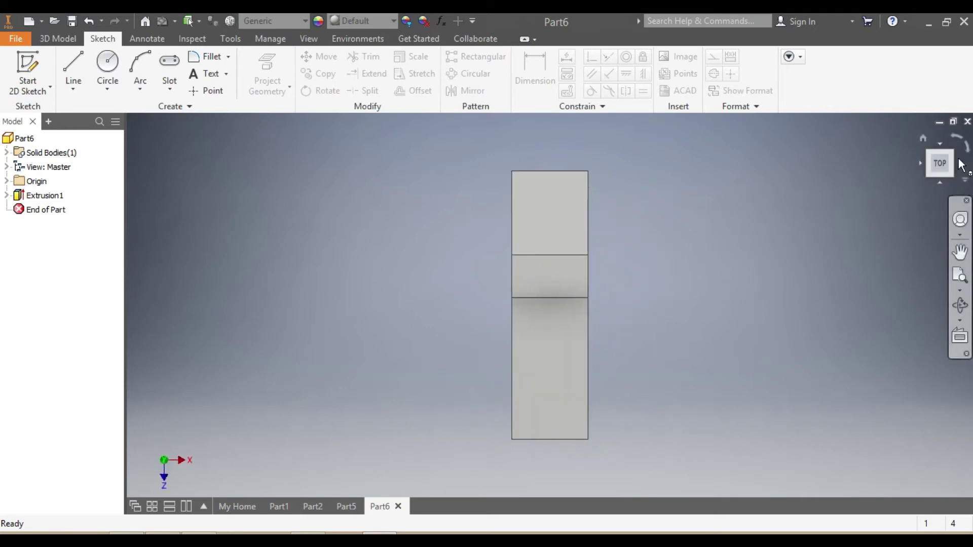
pyautogui.click(967, 147)
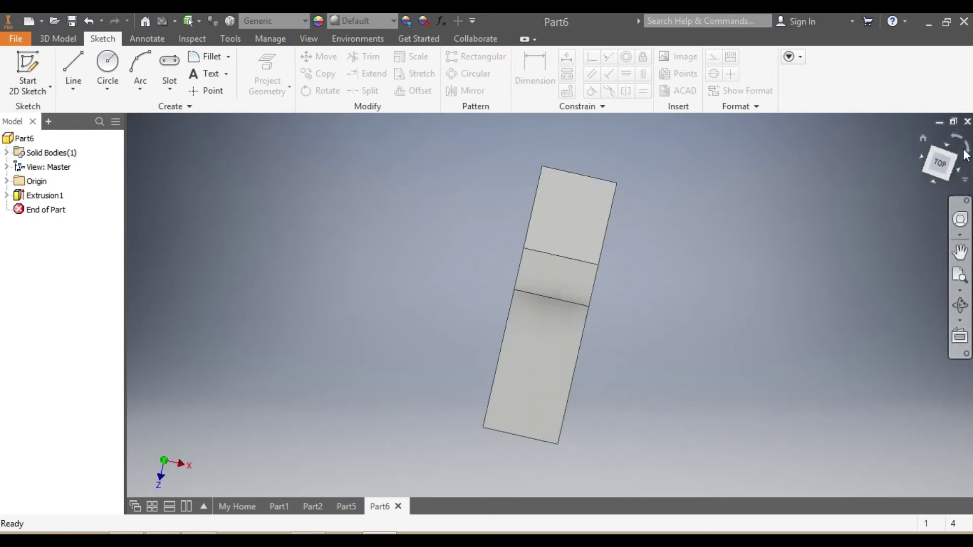
pyautogui.click(310, 506)
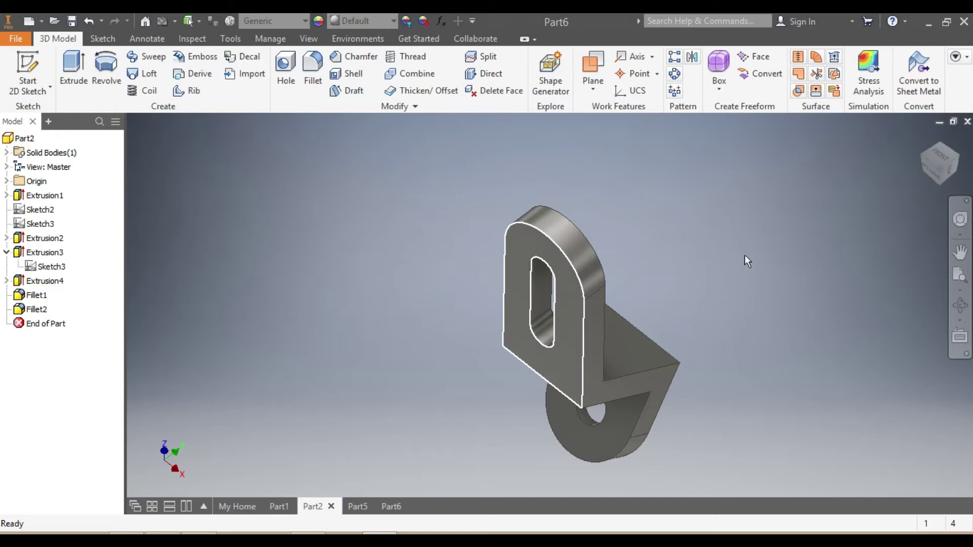
pyautogui.click(937, 180)
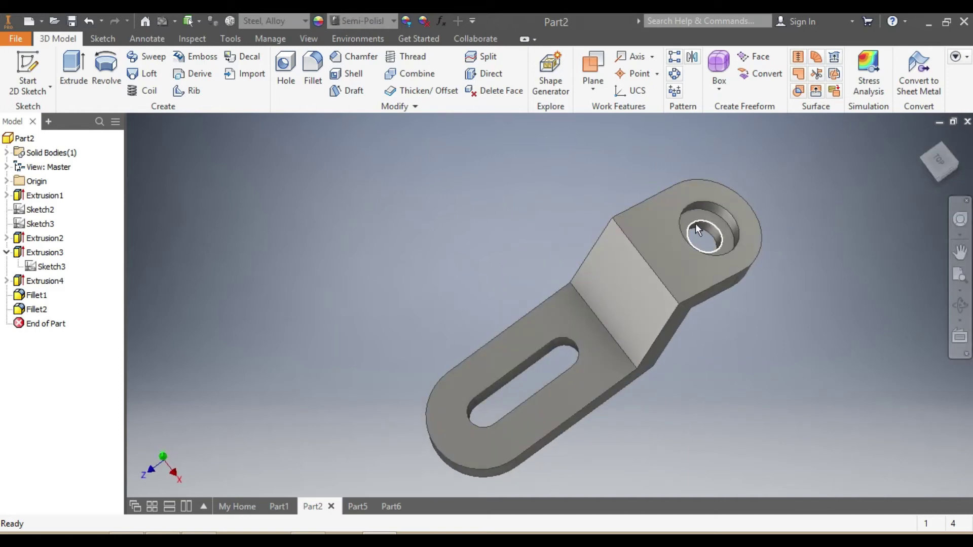
pyautogui.click(388, 507)
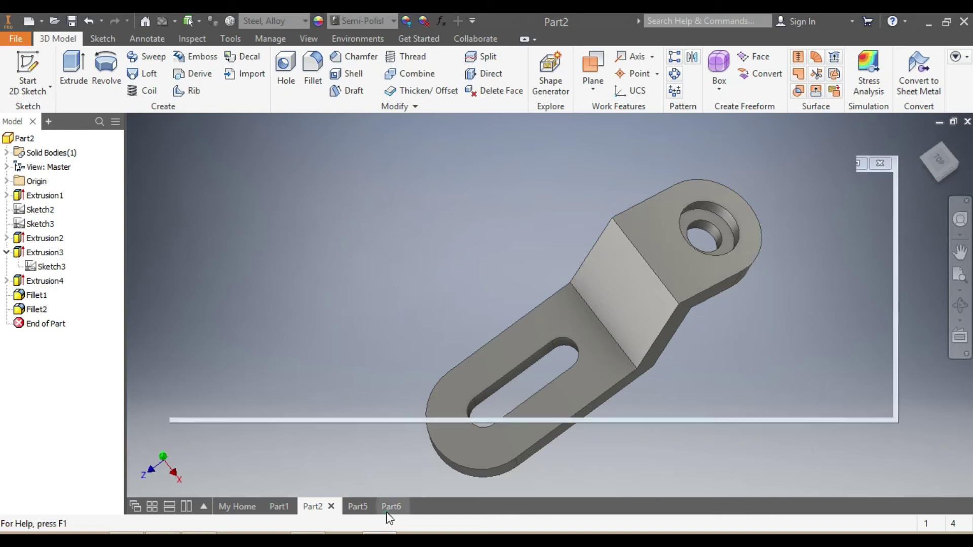
pyautogui.scroll(-3, 518, 318)
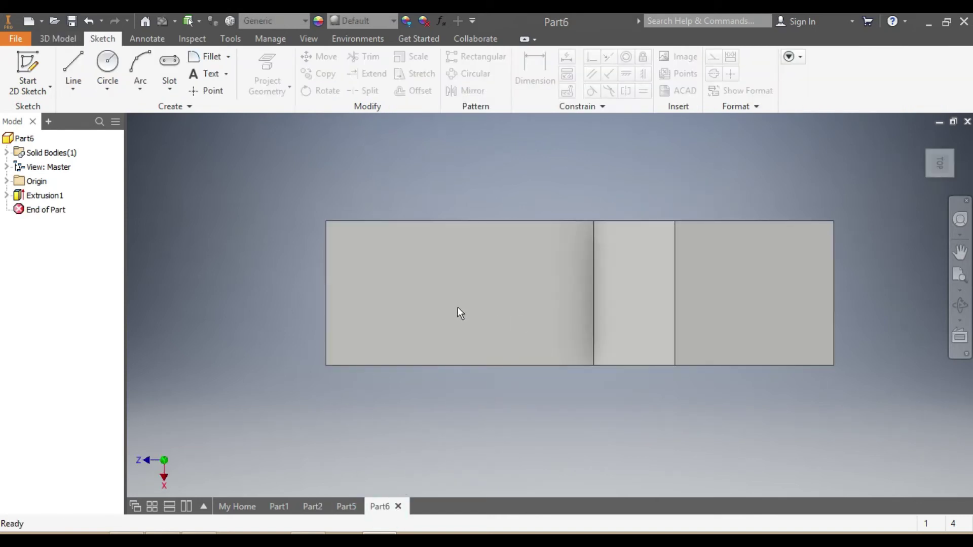
# Step: Start a new sketch on the long leg's face and place the slot's first centre point
pyautogui.rightClick(455, 309)
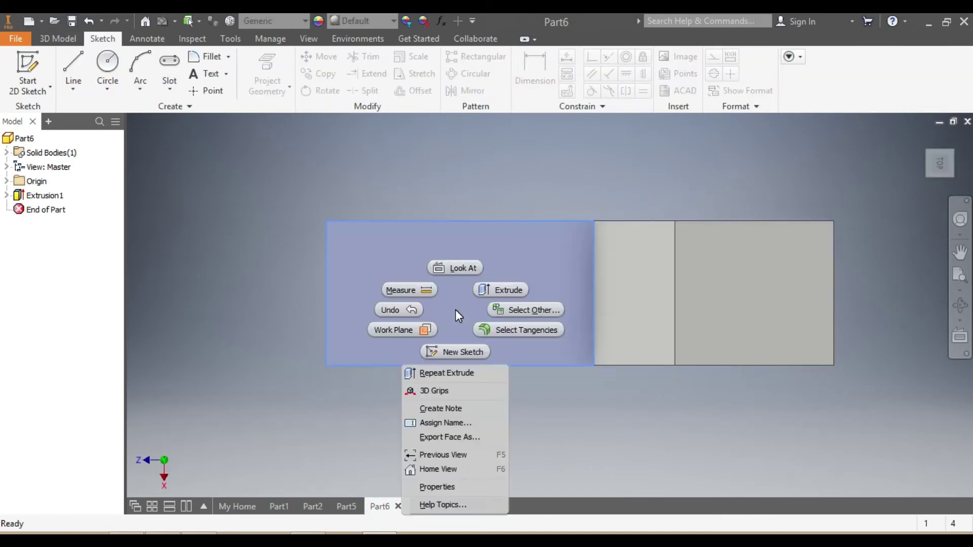
pyautogui.click(453, 349)
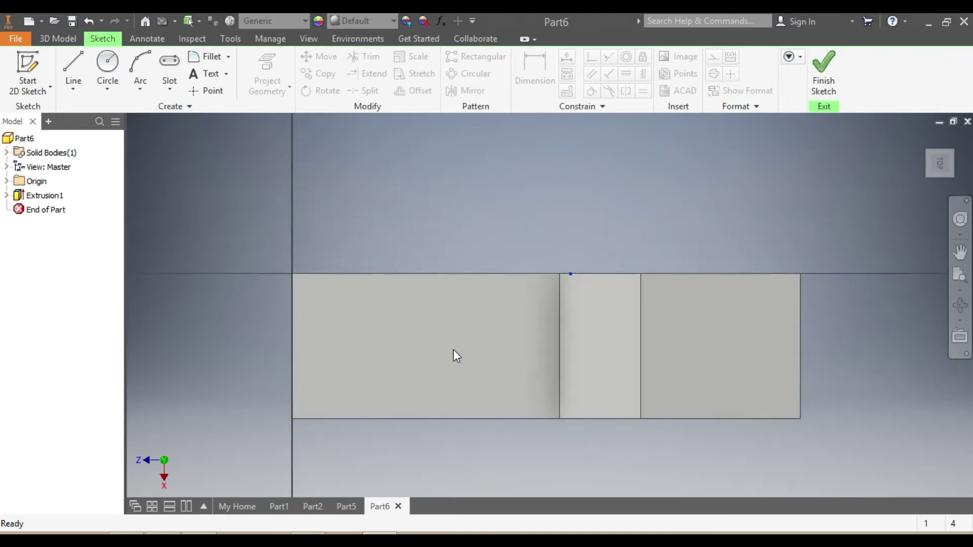
pyautogui.click(169, 66)
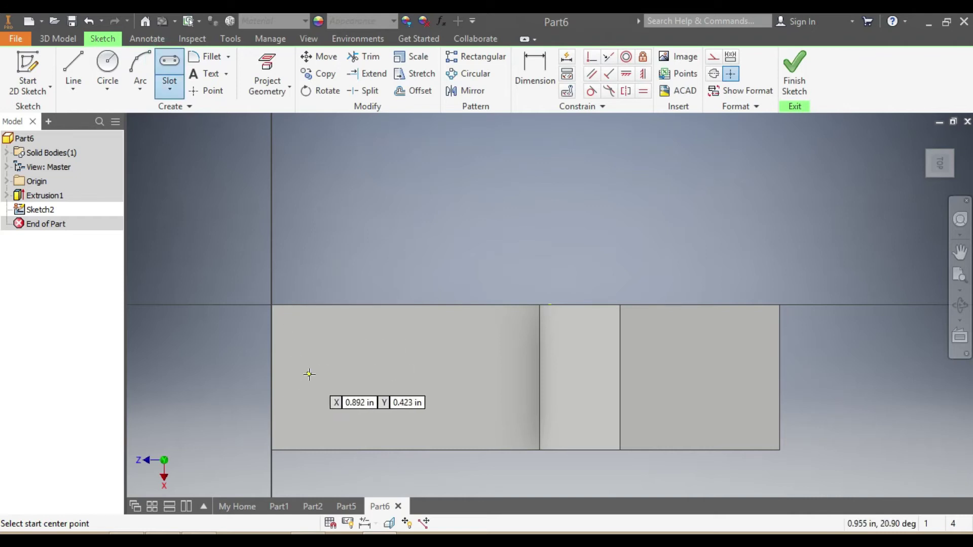
pyautogui.click(327, 372)
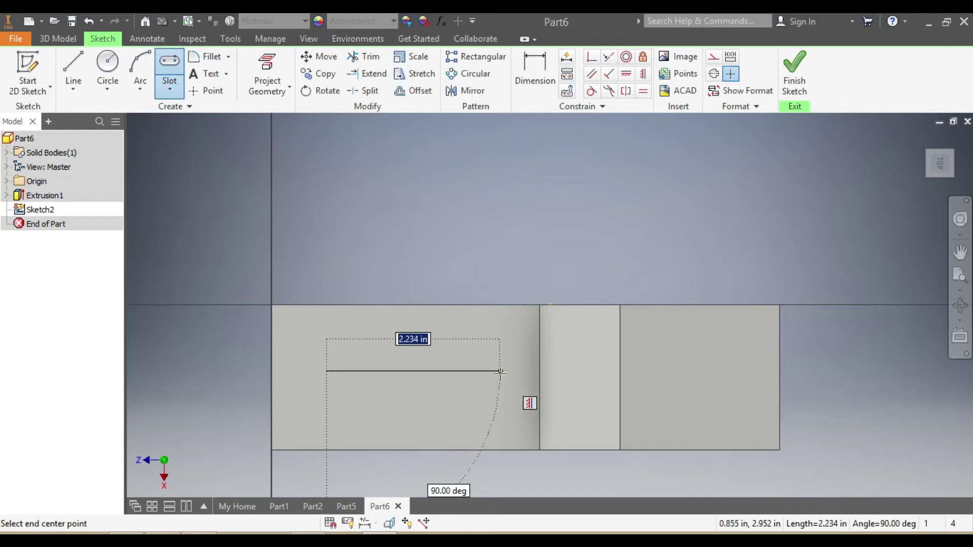
# Step: Finish the slot and dimension its centre-to-centre length to 1.625
pyautogui.click(499, 373)
pyautogui.click(484, 345)
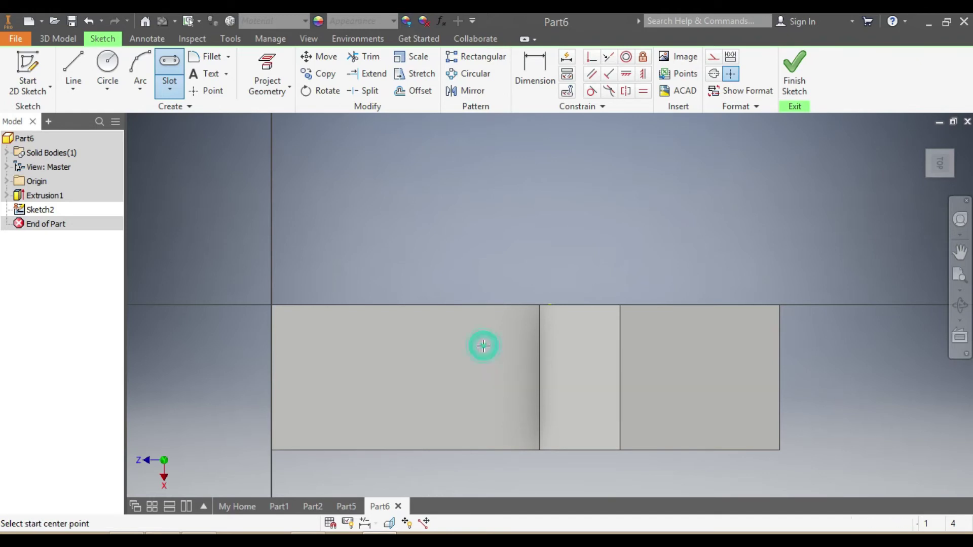
pyautogui.click(534, 71)
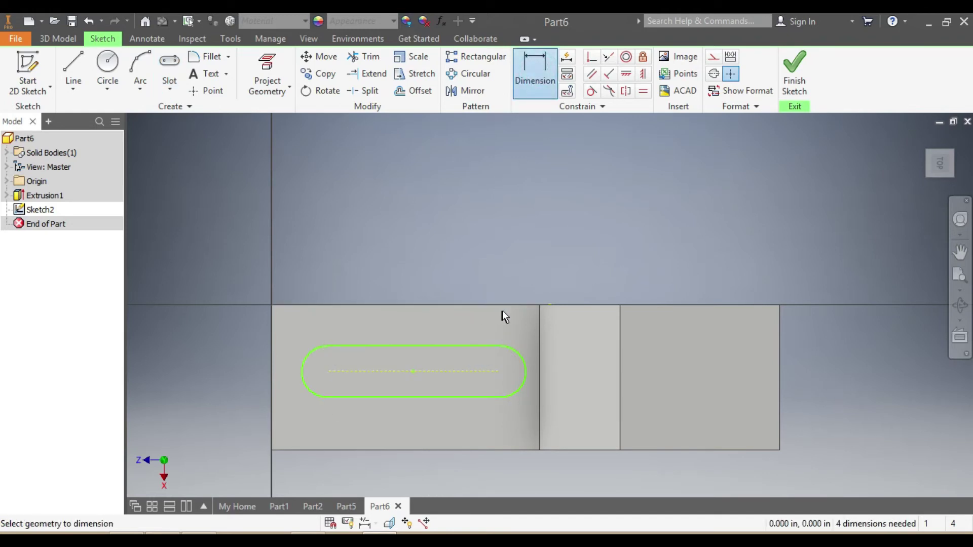
pyautogui.click(499, 372)
pyautogui.click(326, 372)
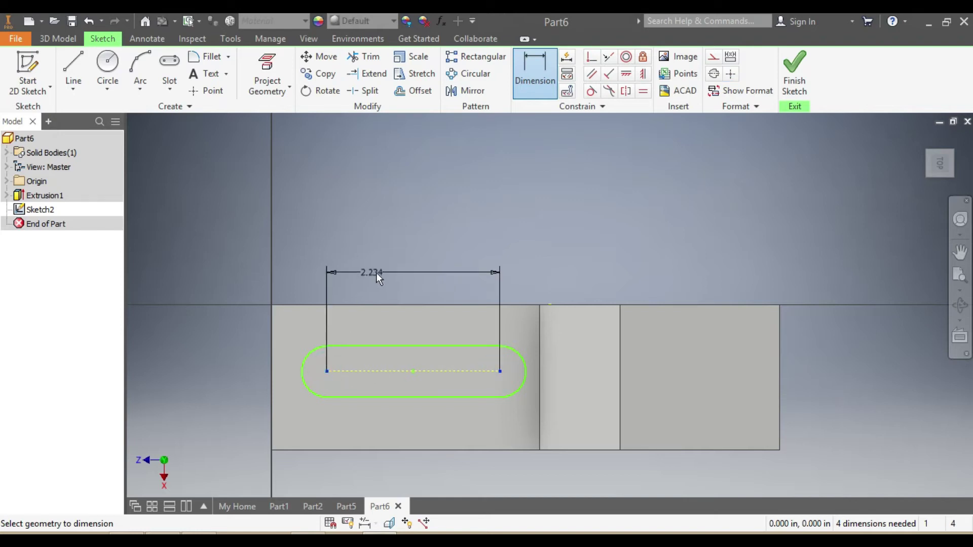
pyautogui.click(376, 272)
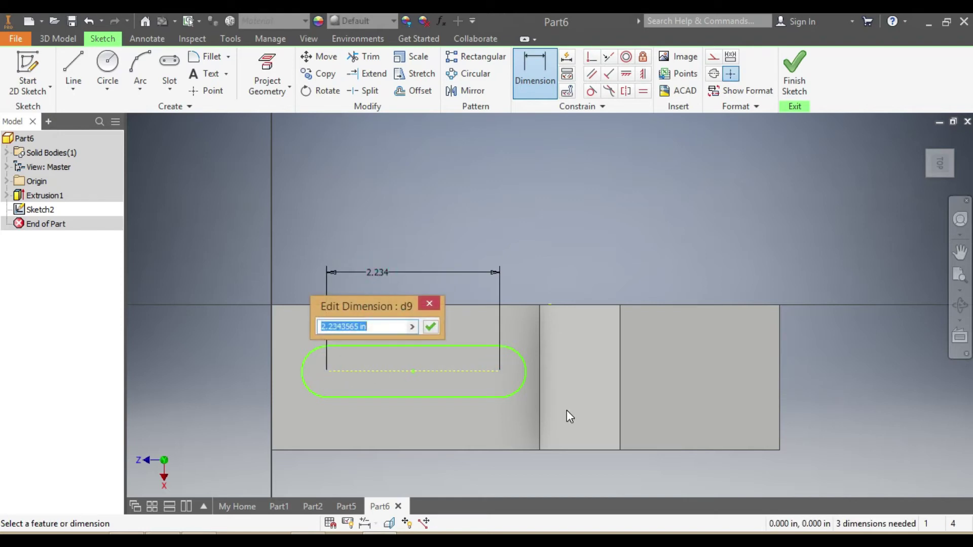
pyautogui.write('1.625')
pyautogui.press('Return')
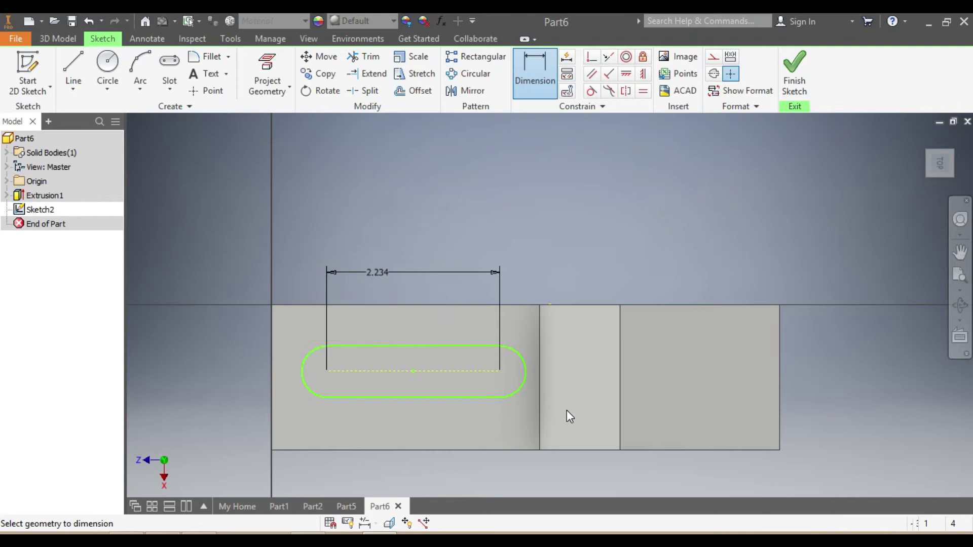
# Step: Set the slot width to .563
pyautogui.click(376, 353)
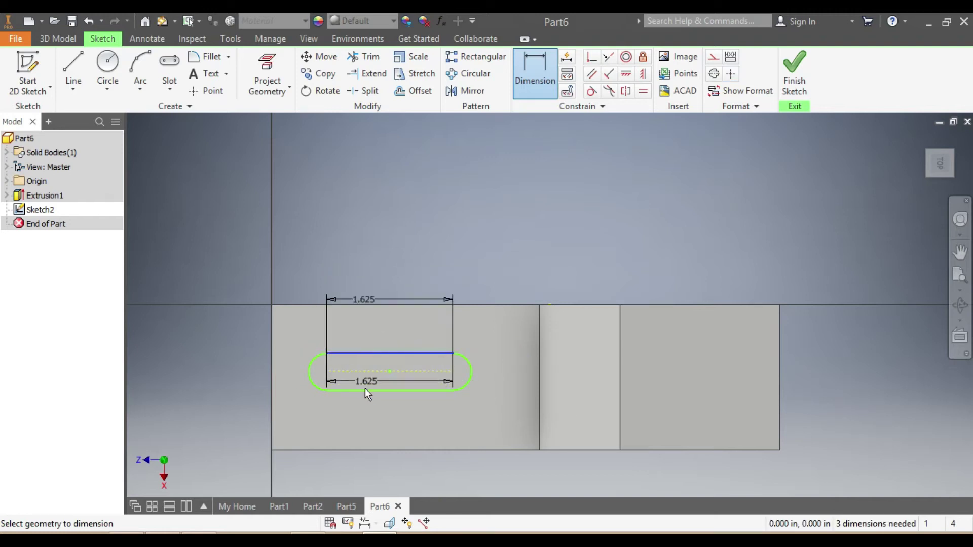
pyautogui.click(363, 389)
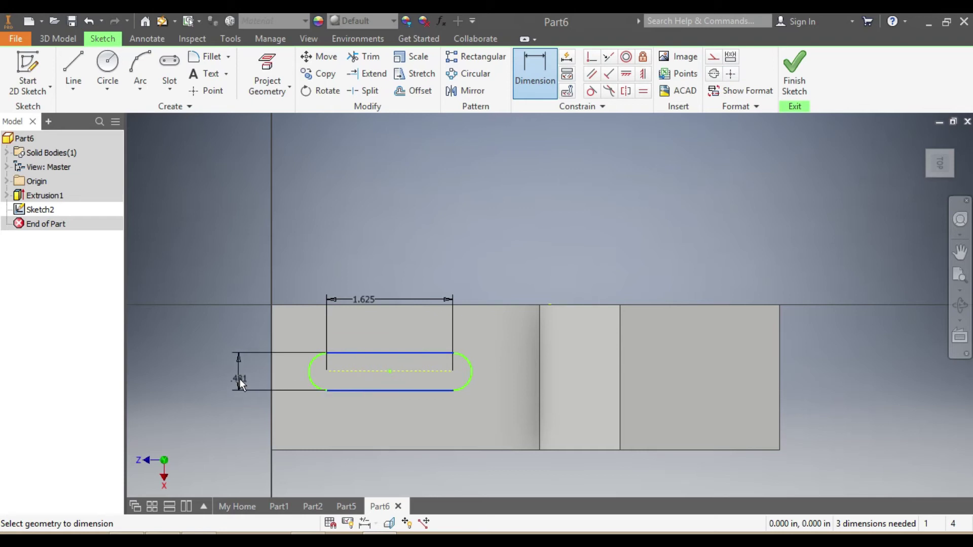
pyautogui.click(239, 378)
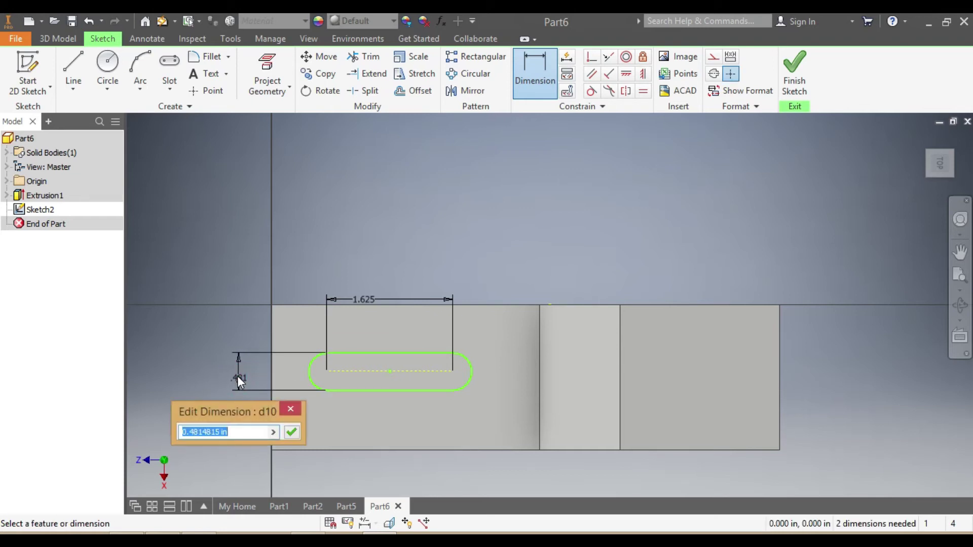
pyautogui.press('BackSpace')
pyautogui.write('.5626')
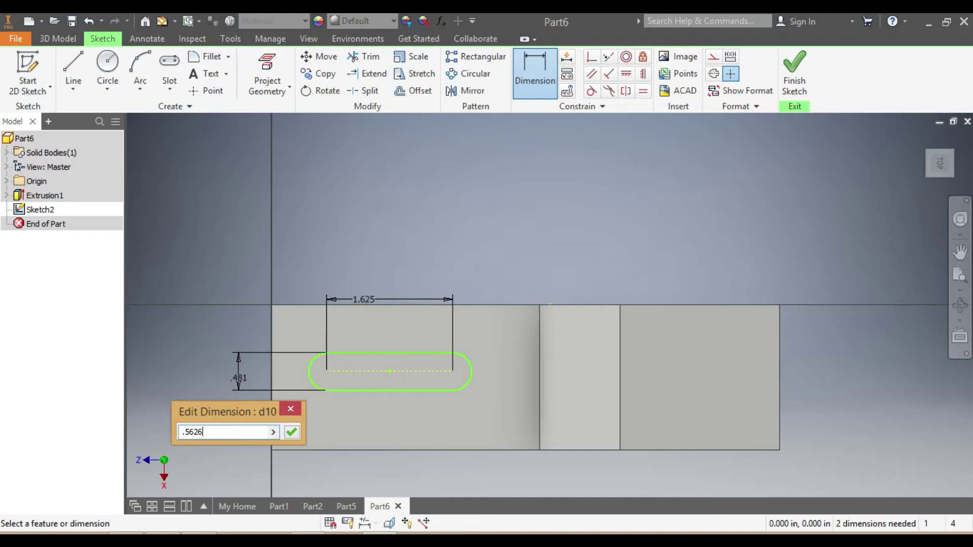
pyautogui.press('Return')
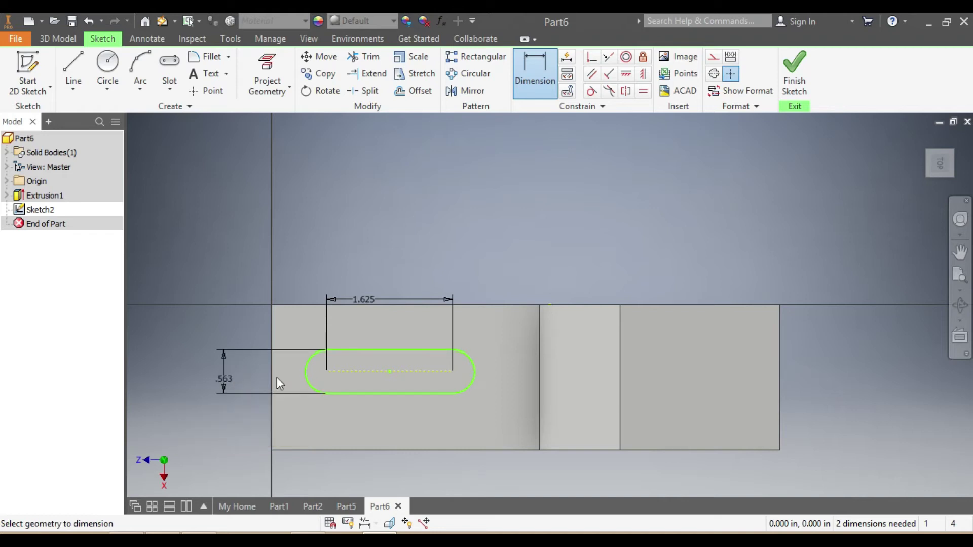
# Step: Position the slot 1.000 from the left end and .938 from the top edge
pyautogui.click(327, 370)
pyautogui.click(273, 378)
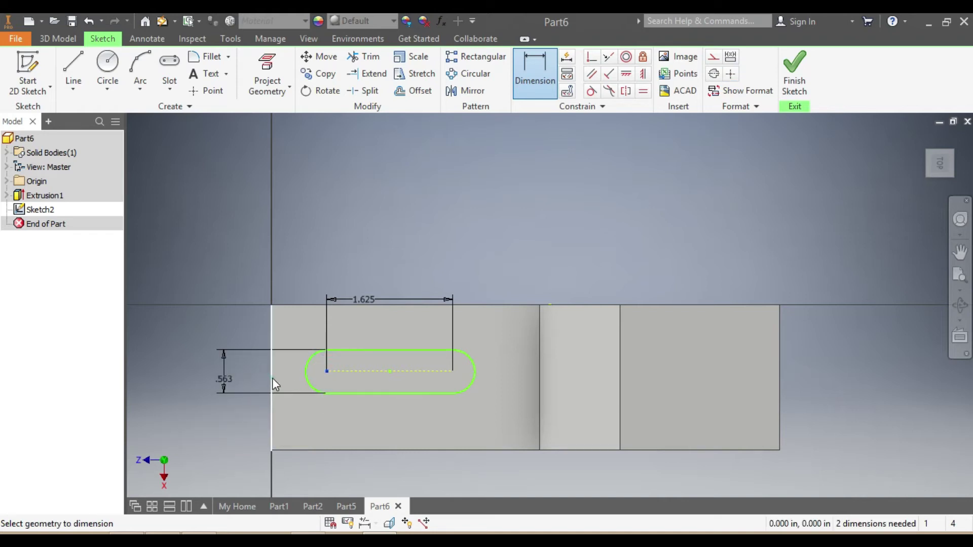
pyautogui.click(298, 250)
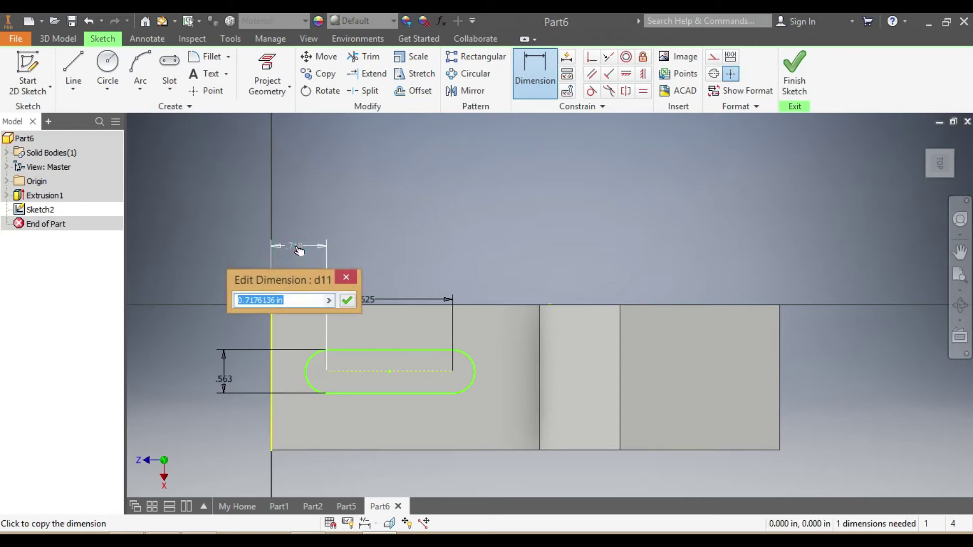
pyautogui.write('1')
pyautogui.press('Return')
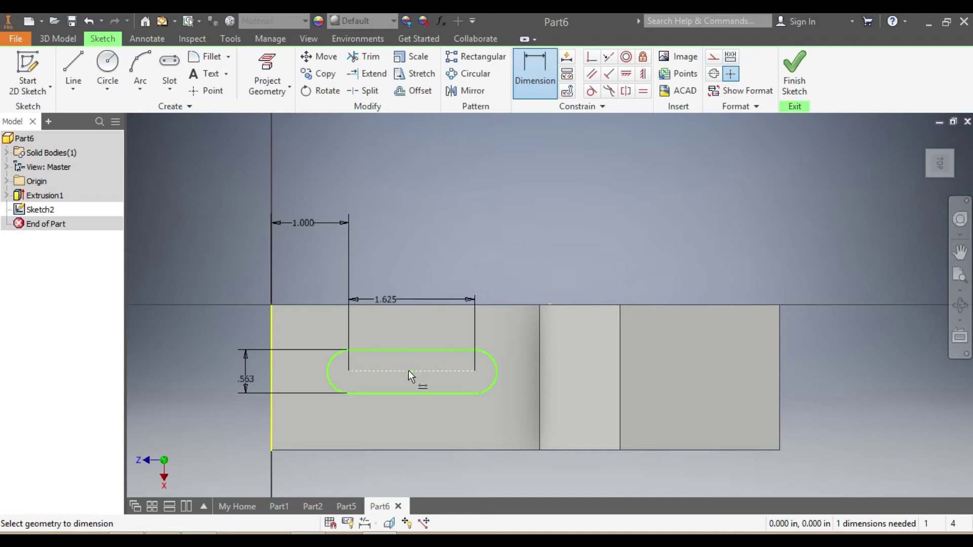
pyautogui.click(348, 371)
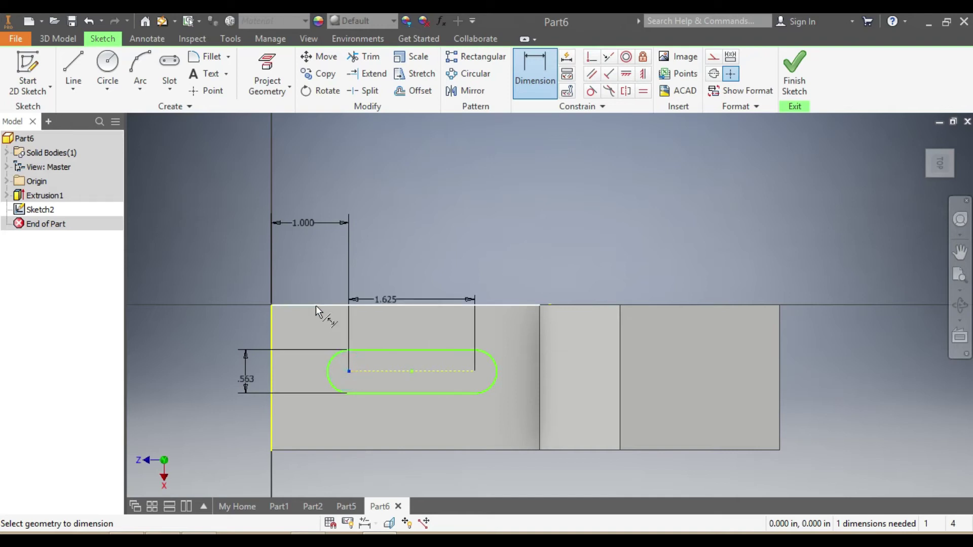
pyautogui.click(311, 304)
pyautogui.click(203, 328)
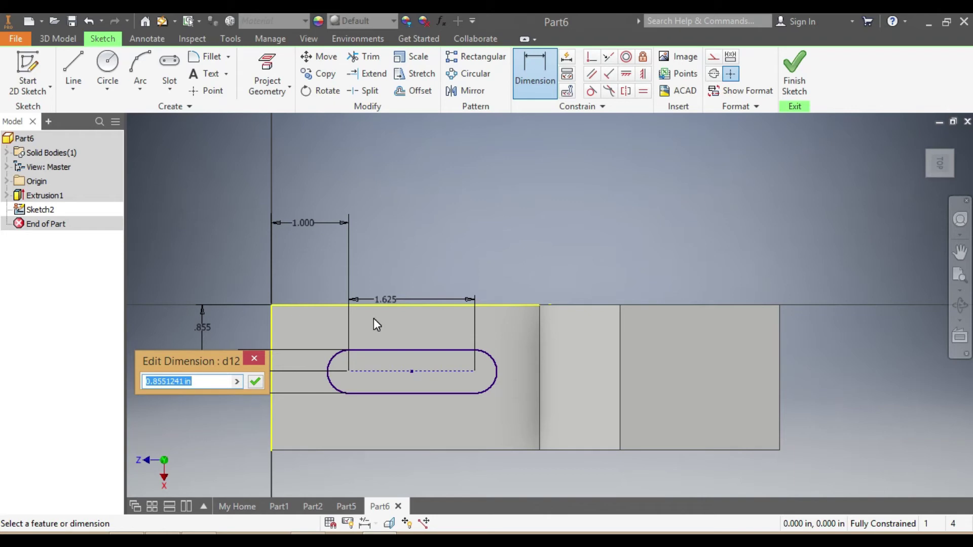
pyautogui.write('.9375')
pyautogui.press('Return')
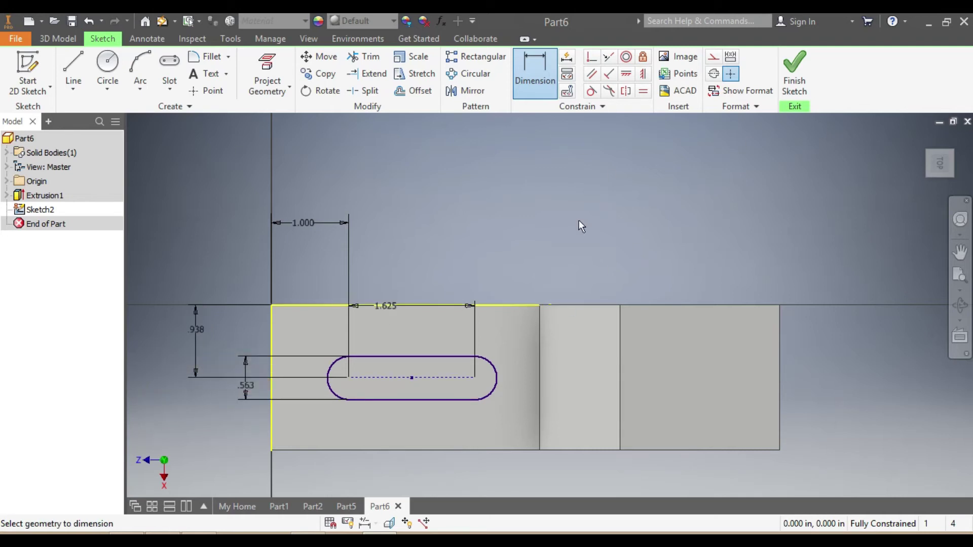
# Step: Finish the slot sketch and start a new sketch on the bracket's right-hand face
pyautogui.click(794, 71)
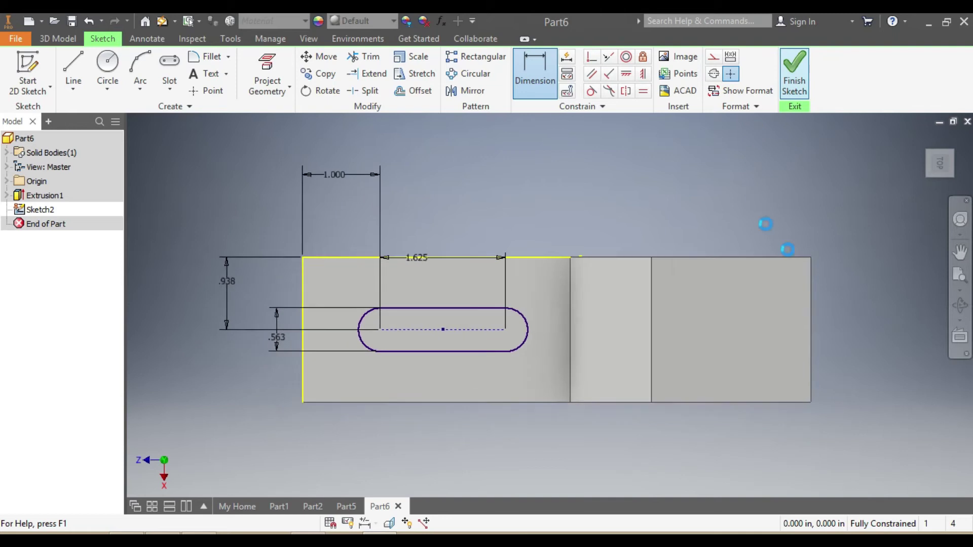
pyautogui.click(788, 269)
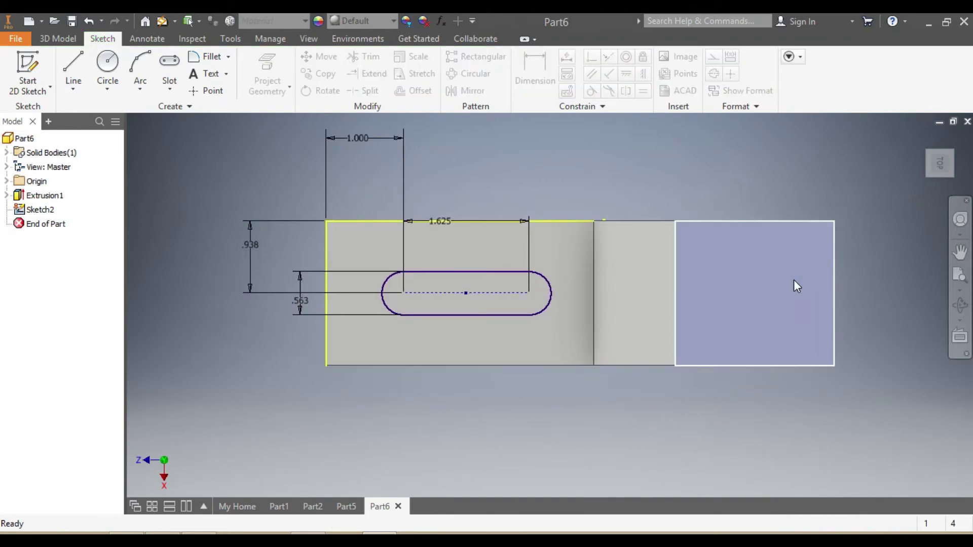
pyautogui.rightClick(793, 279)
pyautogui.click(779, 323)
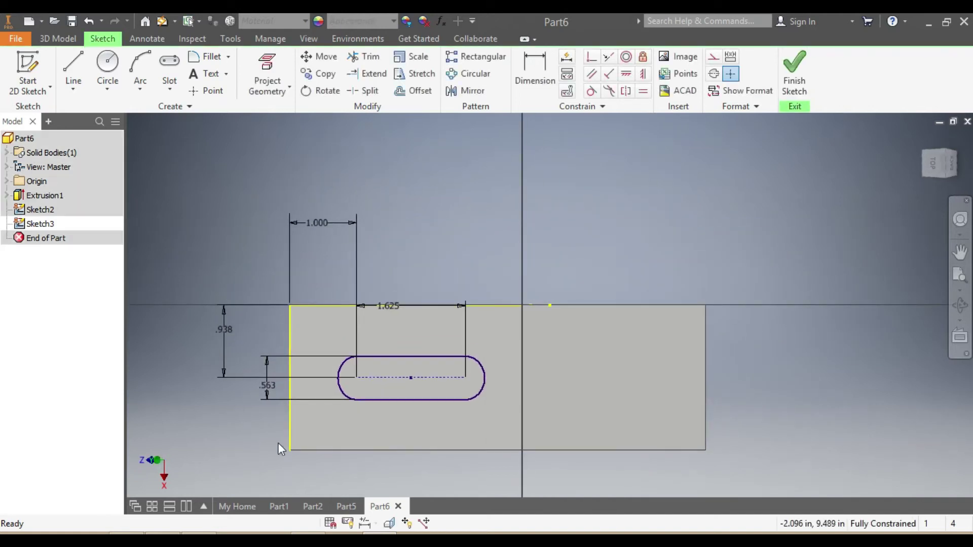
pyautogui.click(313, 507)
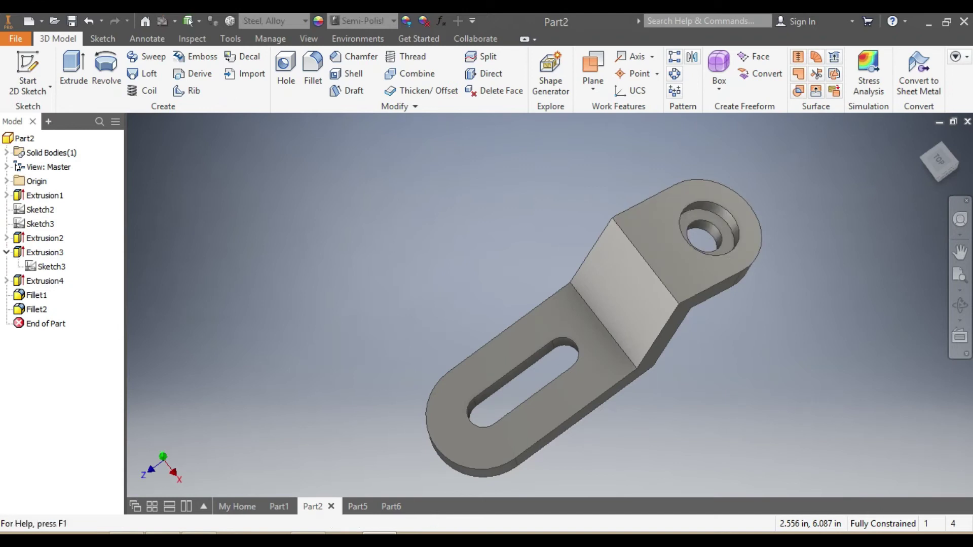
pyautogui.click(388, 506)
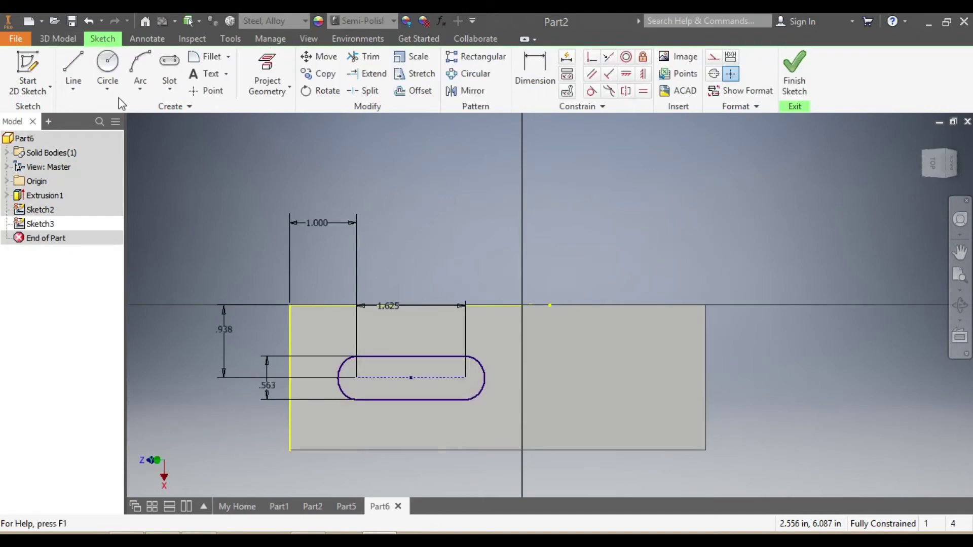
# Step: Draw an outer and a smaller inner circle sharing one centre point
pyautogui.click(108, 63)
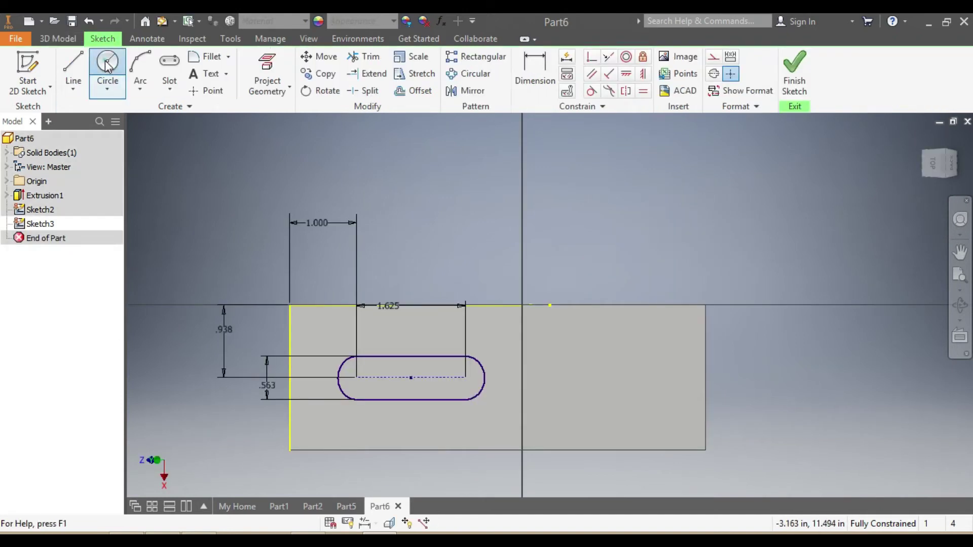
pyautogui.click(615, 370)
pyautogui.click(591, 333)
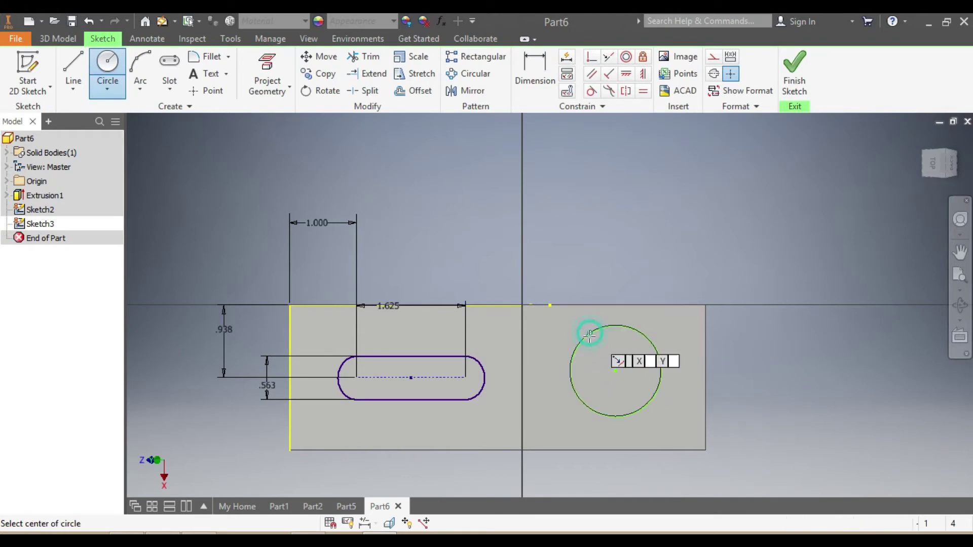
pyautogui.click(614, 371)
pyautogui.click(597, 360)
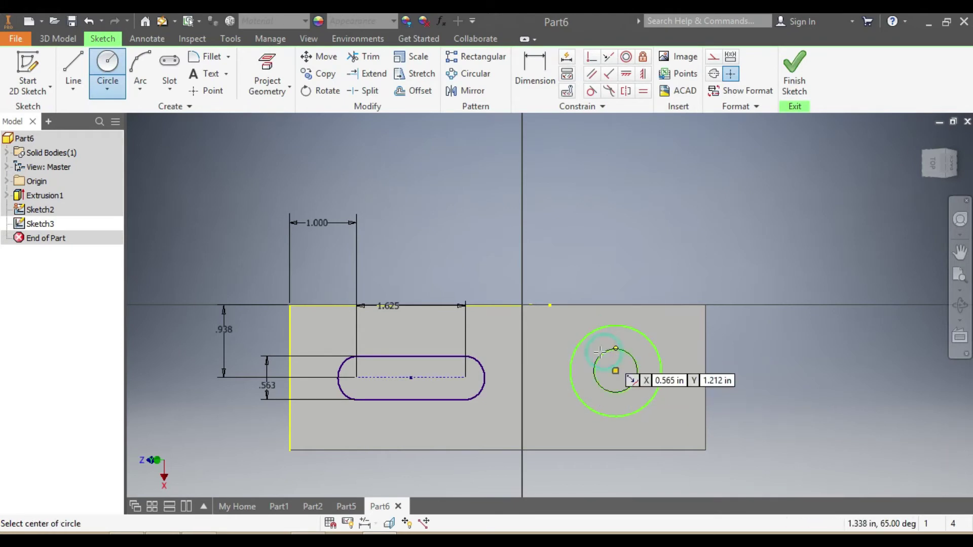
pyautogui.click(532, 66)
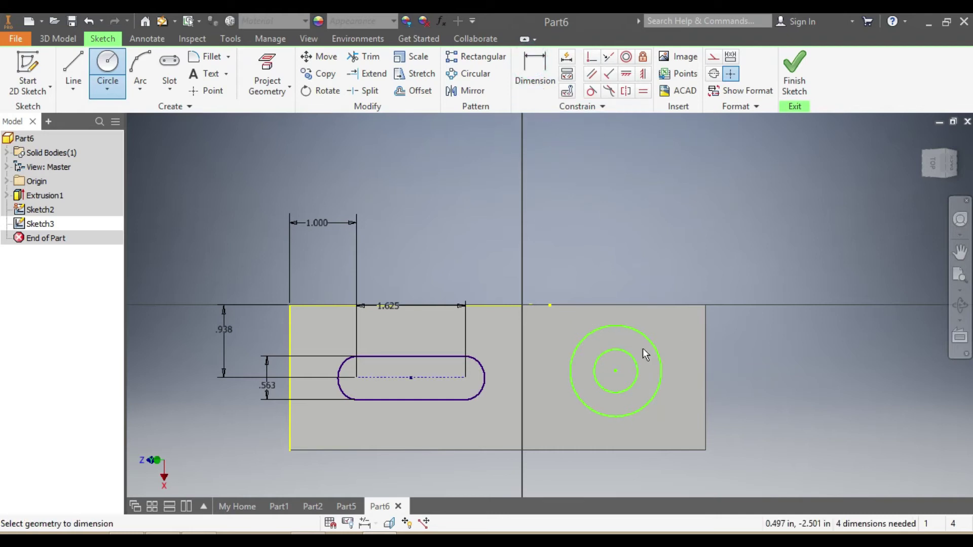
# Step: Locate the circles' centre .9375 from the face's top edge and .9375 from its right edge
pyautogui.click(616, 370)
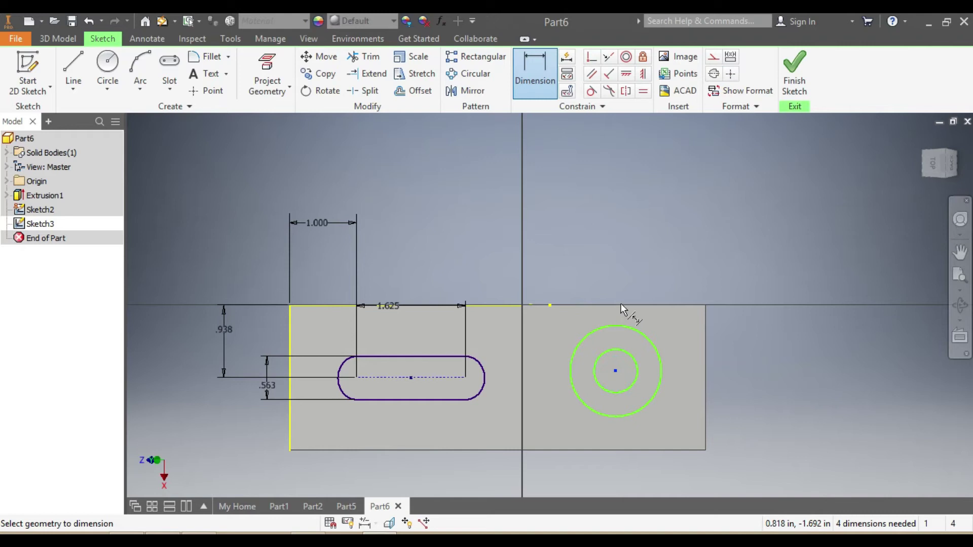
pyautogui.click(659, 306)
pyautogui.click(769, 341)
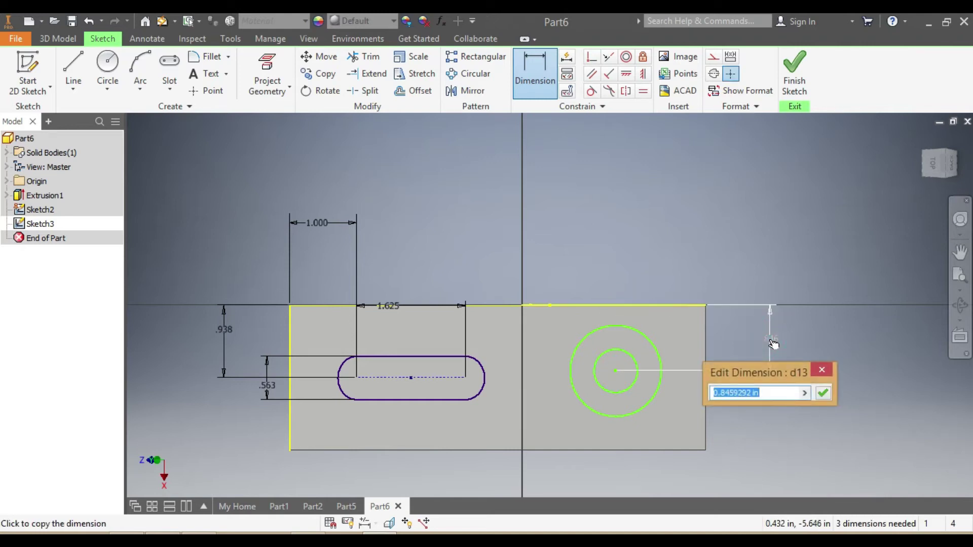
pyautogui.write('.9375')
pyautogui.press('Return')
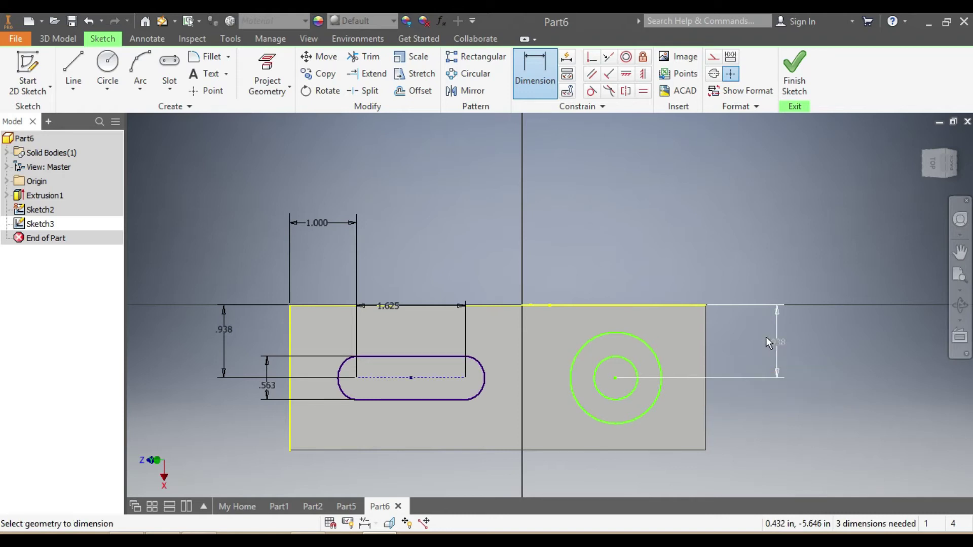
pyautogui.click(617, 378)
pyautogui.click(706, 388)
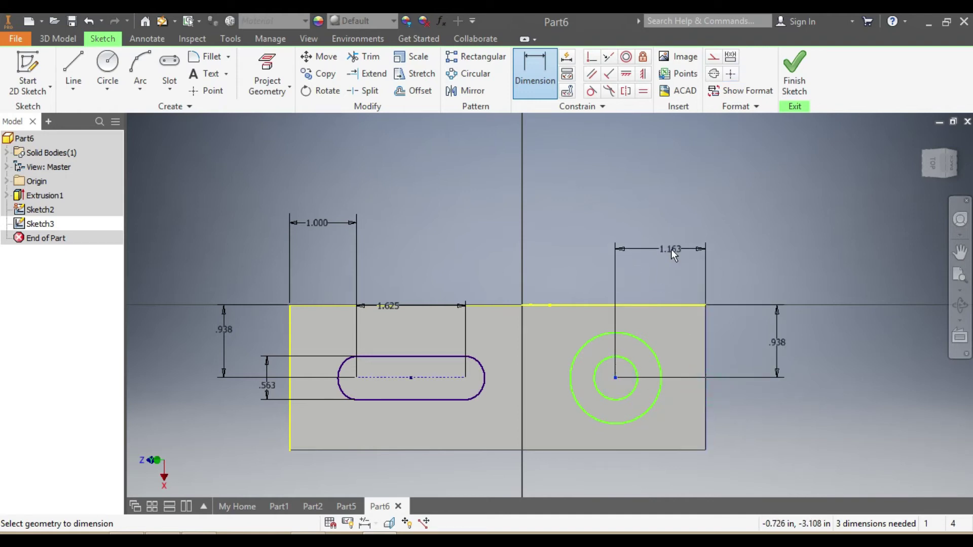
pyautogui.click(672, 251)
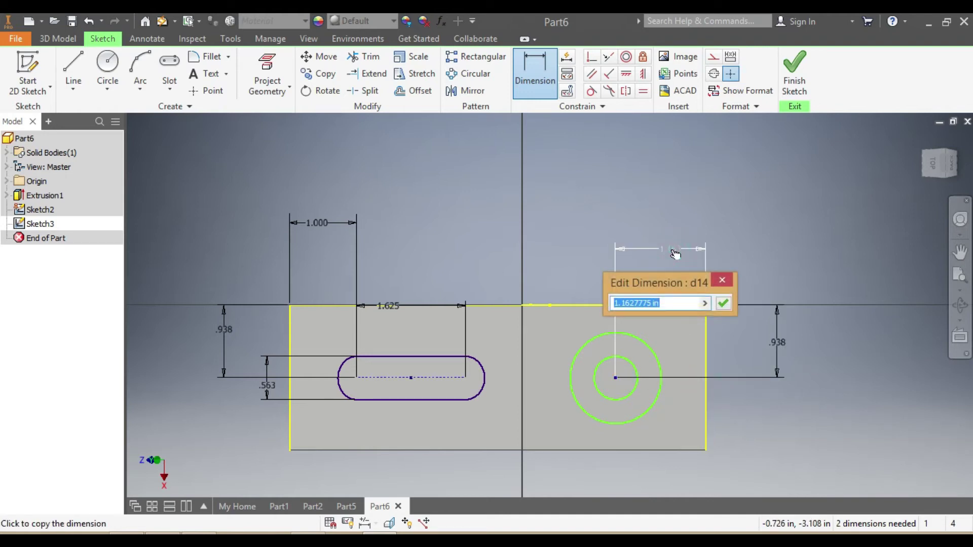
pyautogui.write('.')
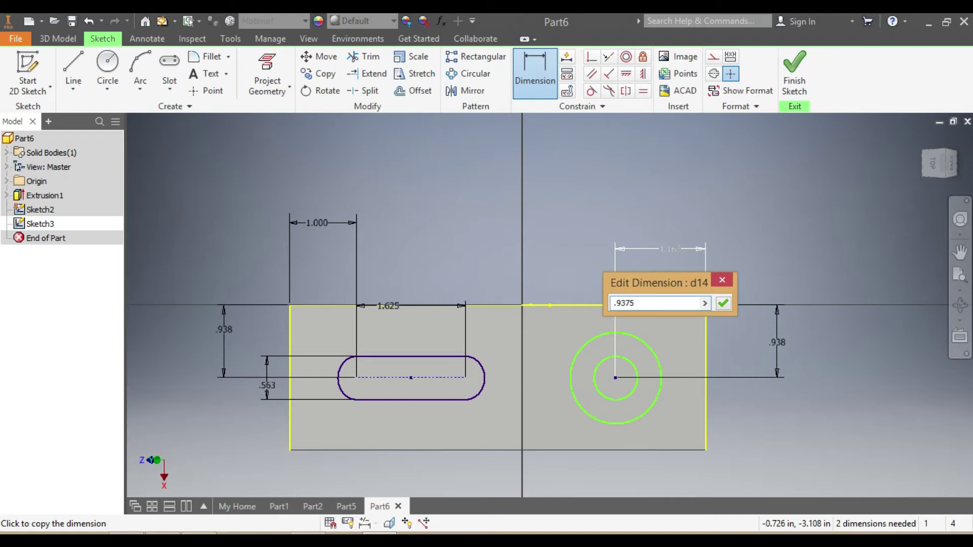
pyautogui.write('9375')
pyautogui.press('Return')
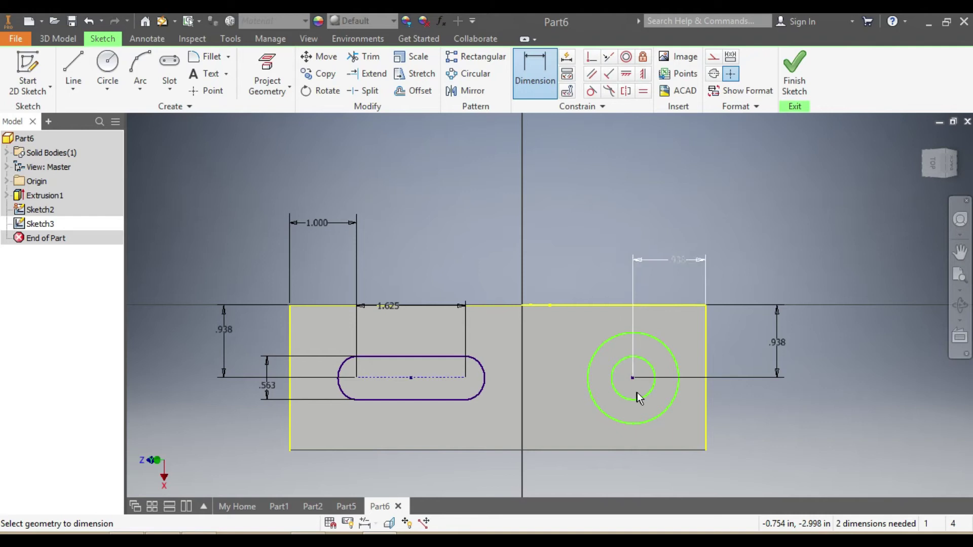
# Step: Dimension the outer circle at 1.0625 diameter and the inner circle at .625
pyautogui.click(670, 353)
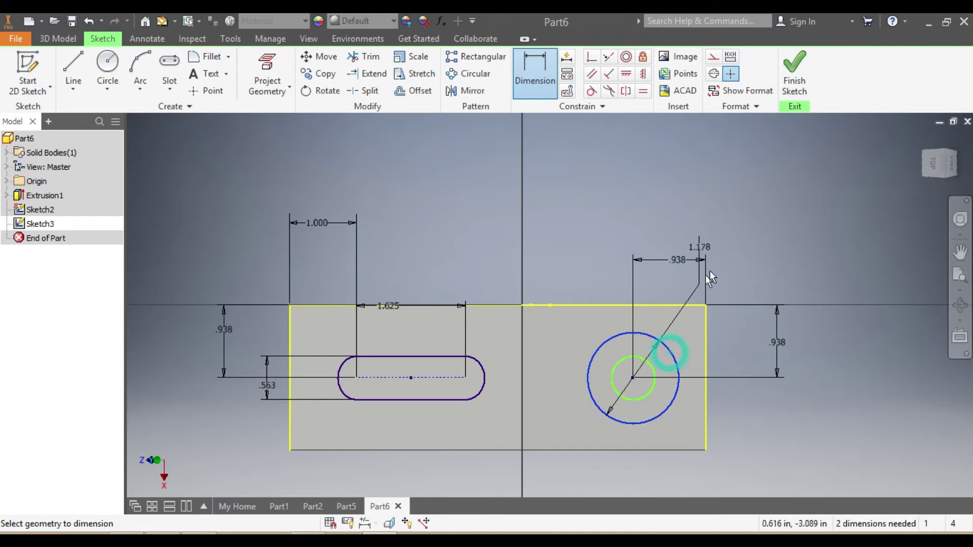
pyautogui.click(735, 247)
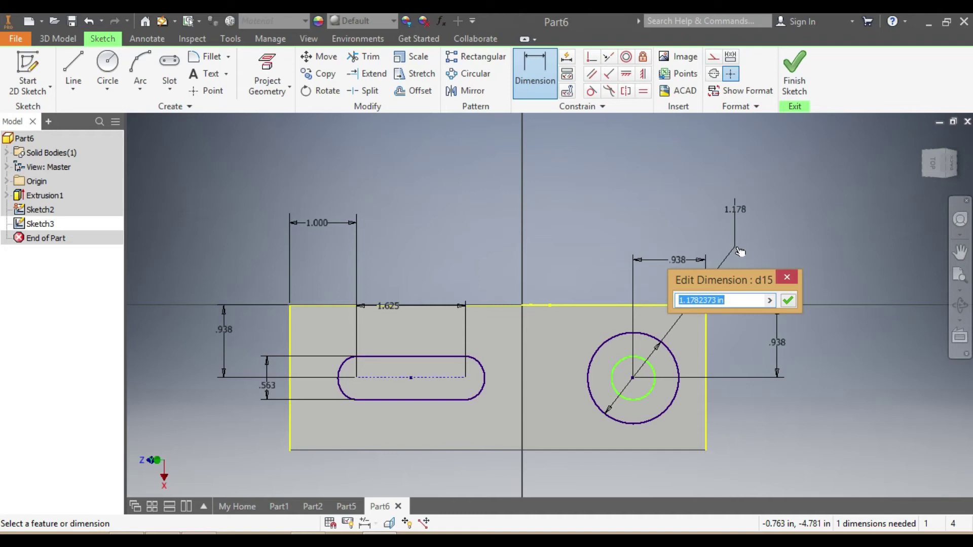
pyautogui.write('1.0625')
pyautogui.press('Return')
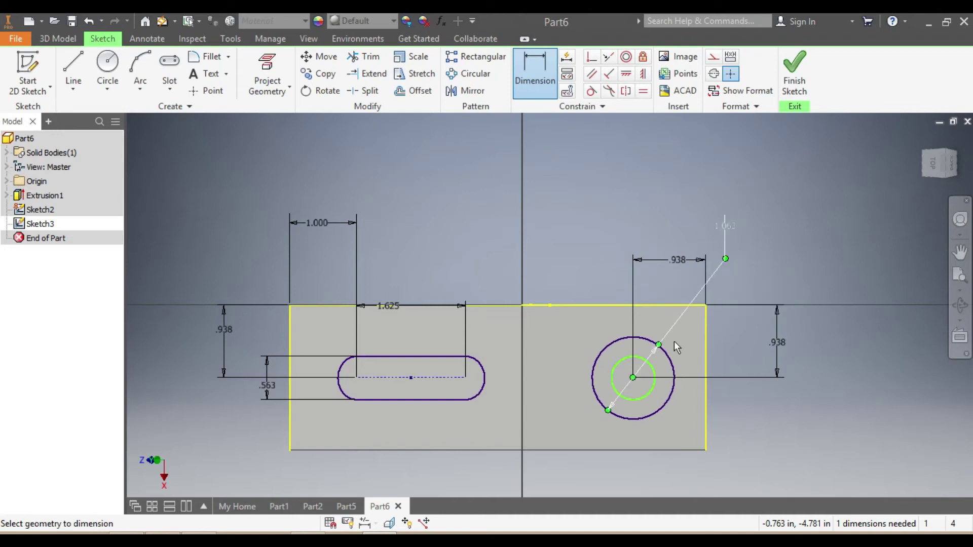
pyautogui.click(653, 375)
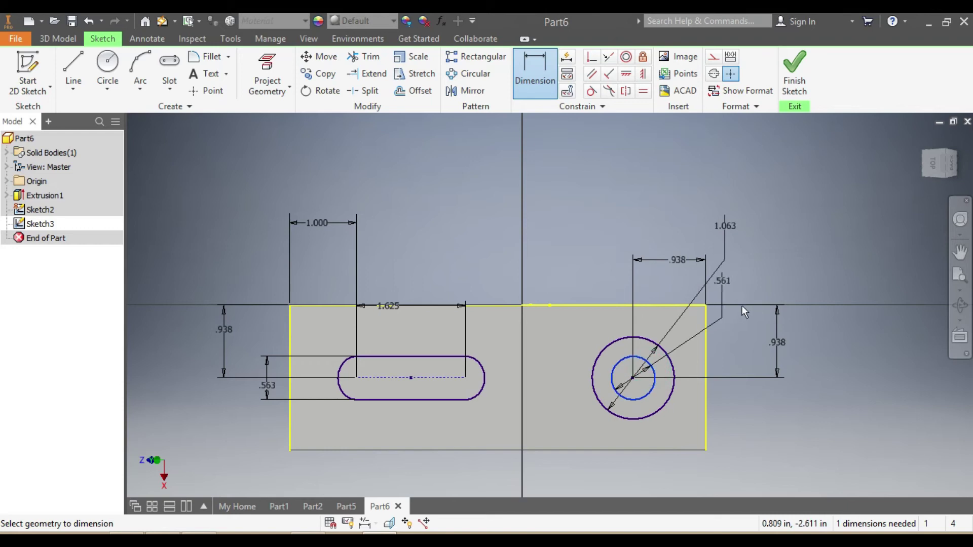
pyautogui.click(784, 266)
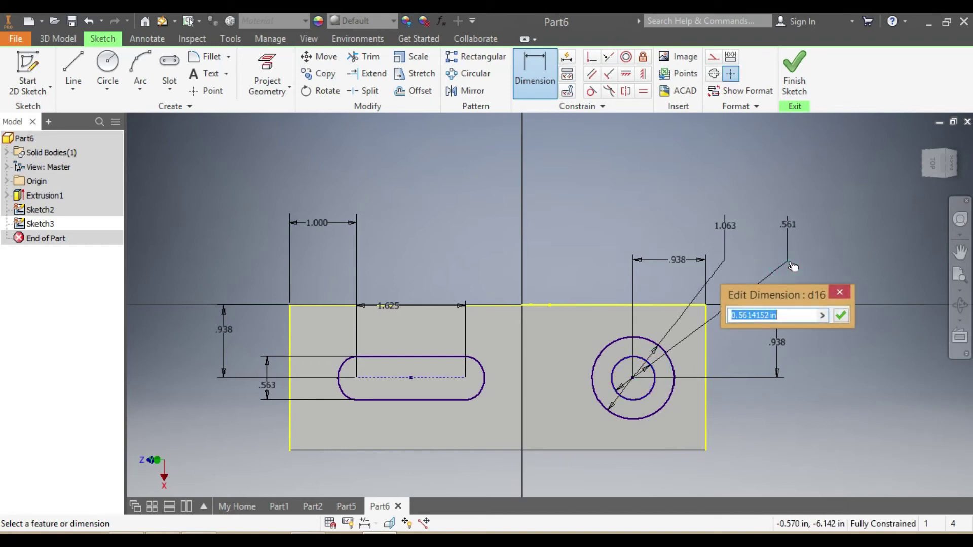
pyautogui.write('.625')
pyautogui.press('Return')
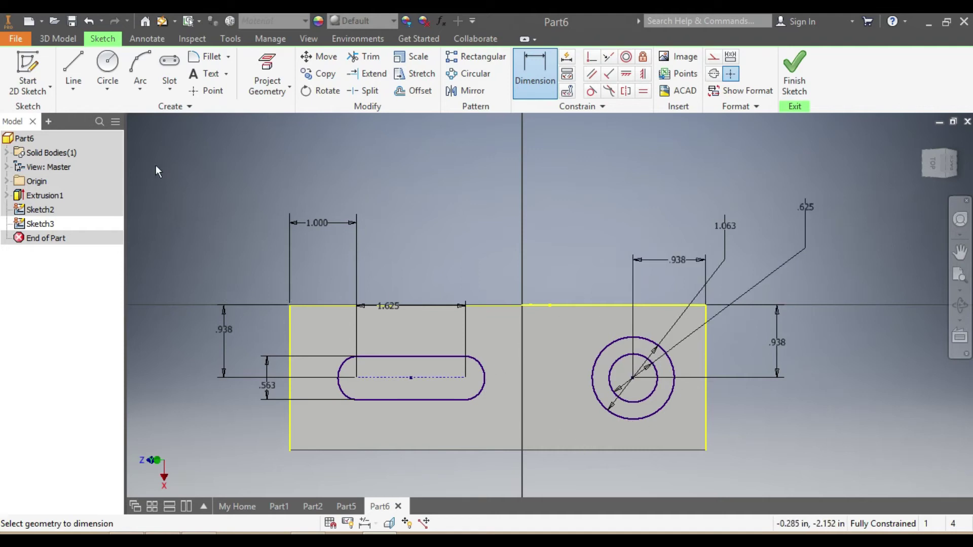
# Step: Extrude the slot profile as a symmetric cut through the long leg
pyautogui.click(47, 40)
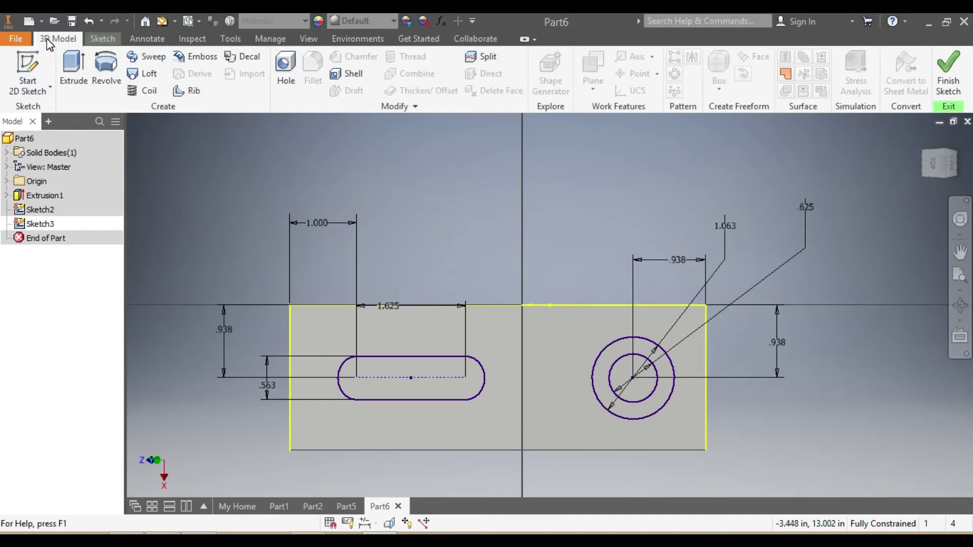
pyautogui.click(73, 66)
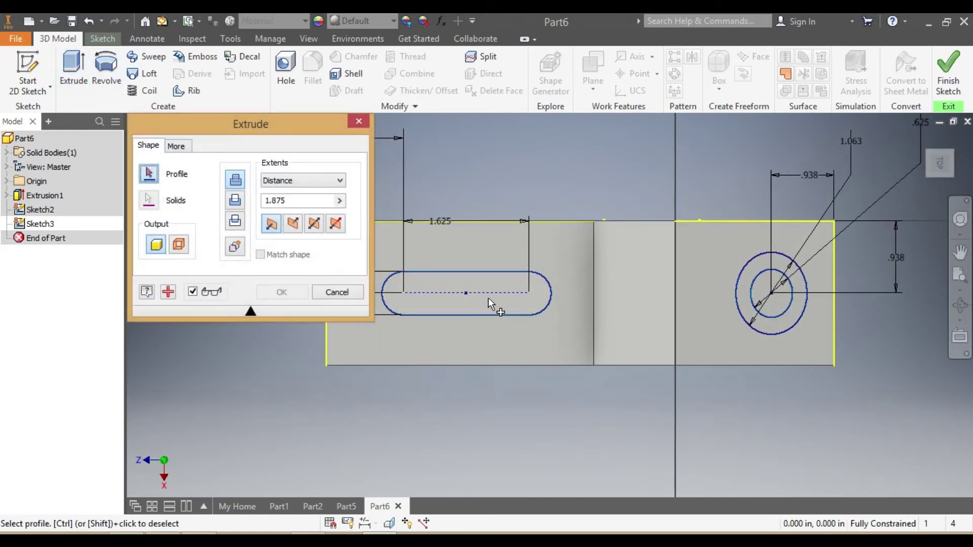
pyautogui.click(479, 304)
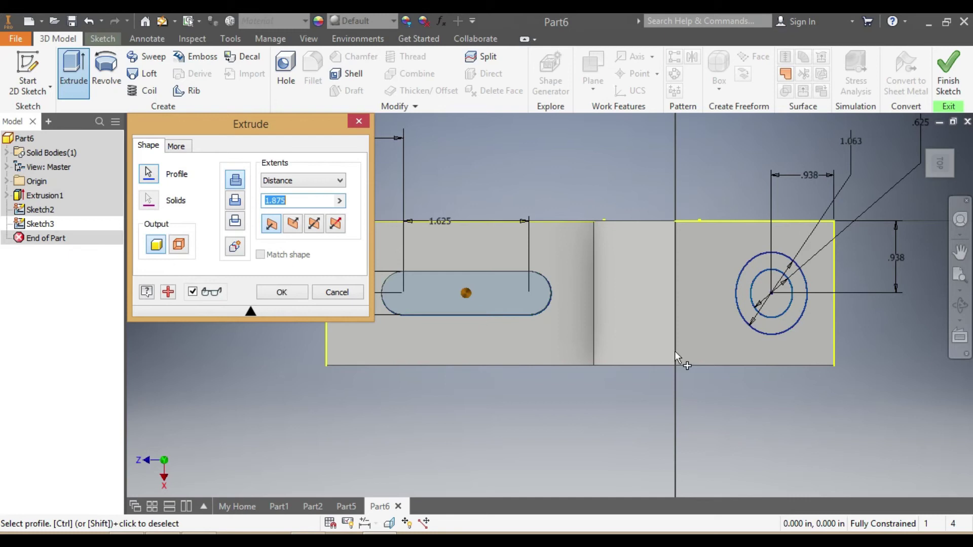
pyautogui.click(935, 175)
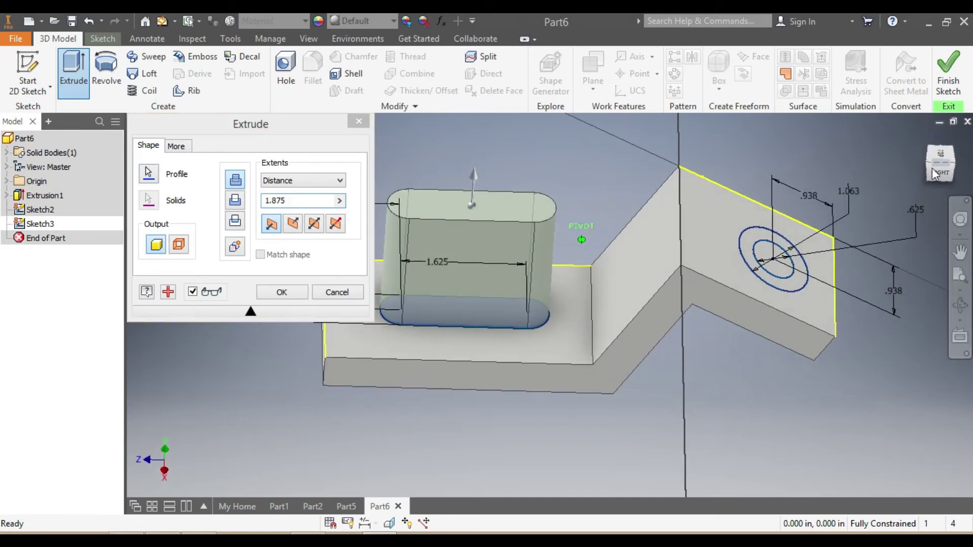
pyautogui.click(234, 200)
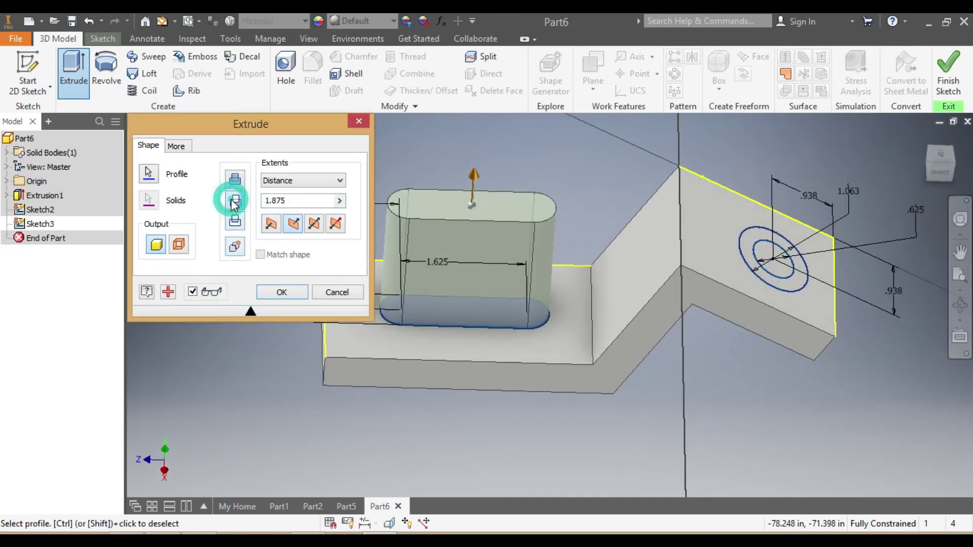
pyautogui.click(314, 223)
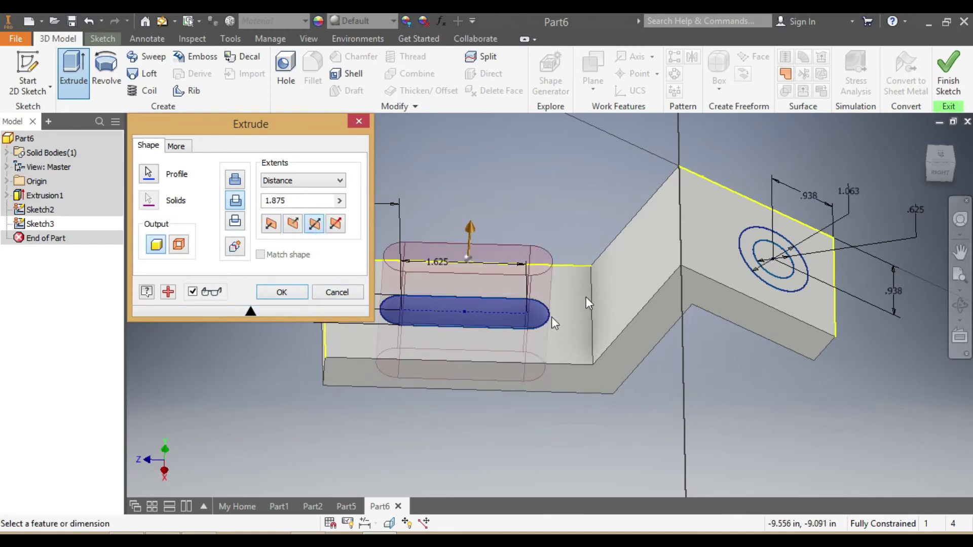
pyautogui.click(939, 168)
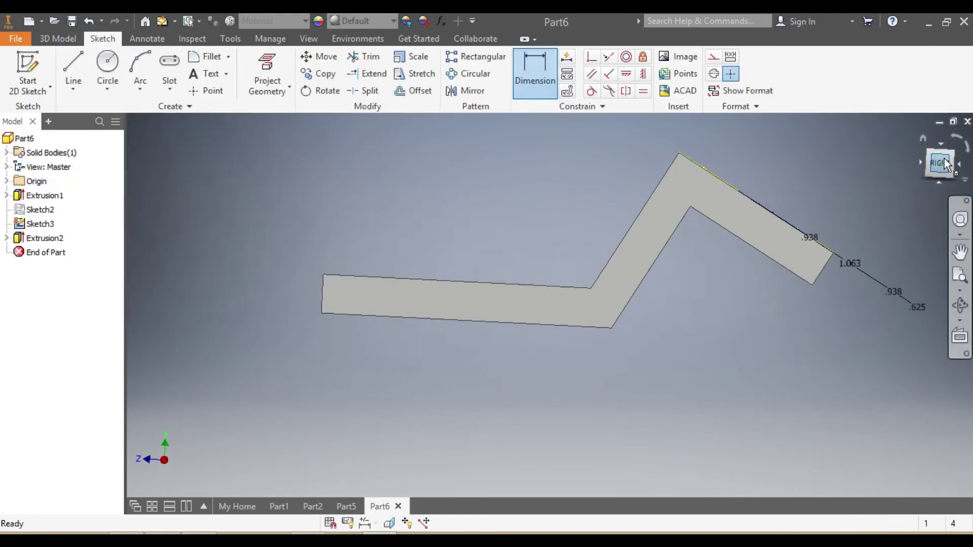
pyautogui.moveTo(943, 160); pyautogui.dragTo(928, 174)
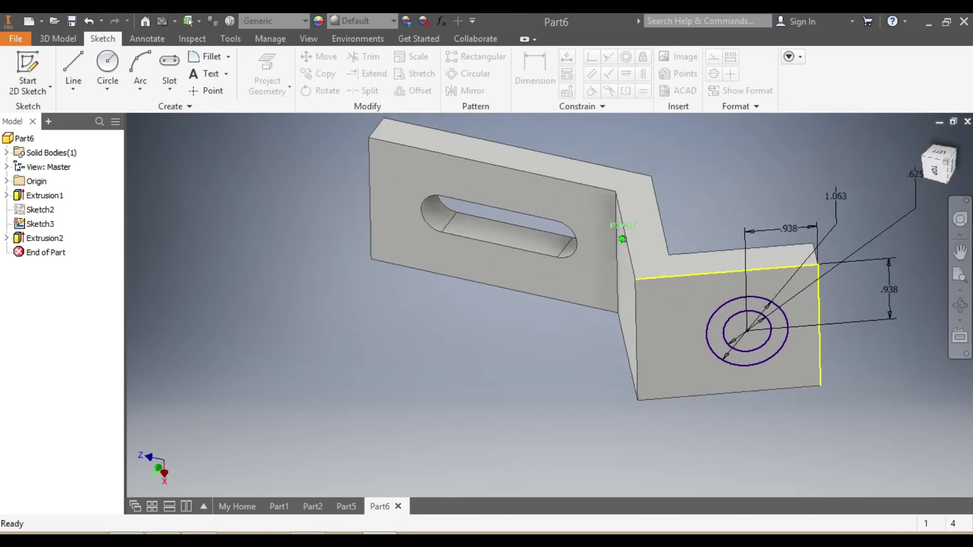
# Step: Extrude the inner .625 circle as a symmetric cut through the short flange
pyautogui.click(58, 39)
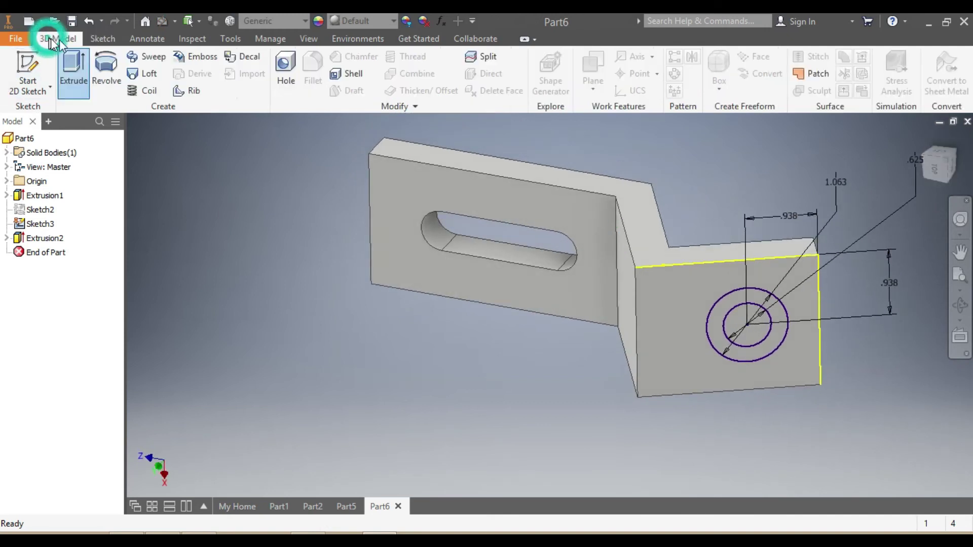
pyautogui.click(74, 64)
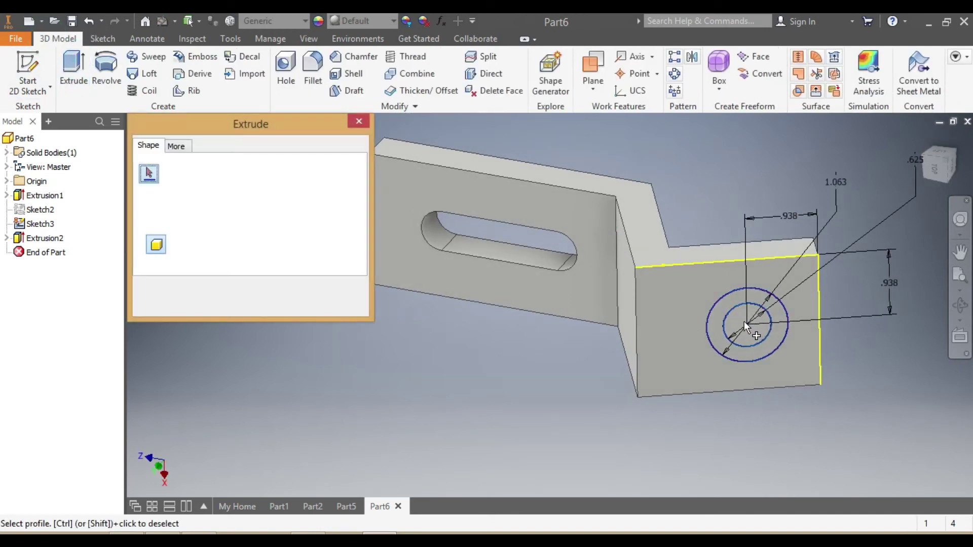
pyautogui.click(742, 320)
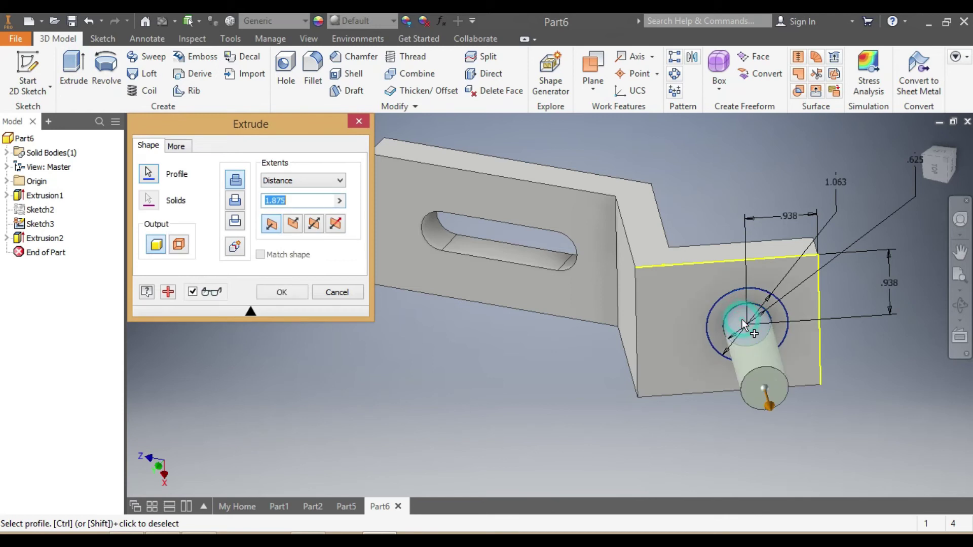
pyautogui.click(314, 223)
pyautogui.click(235, 201)
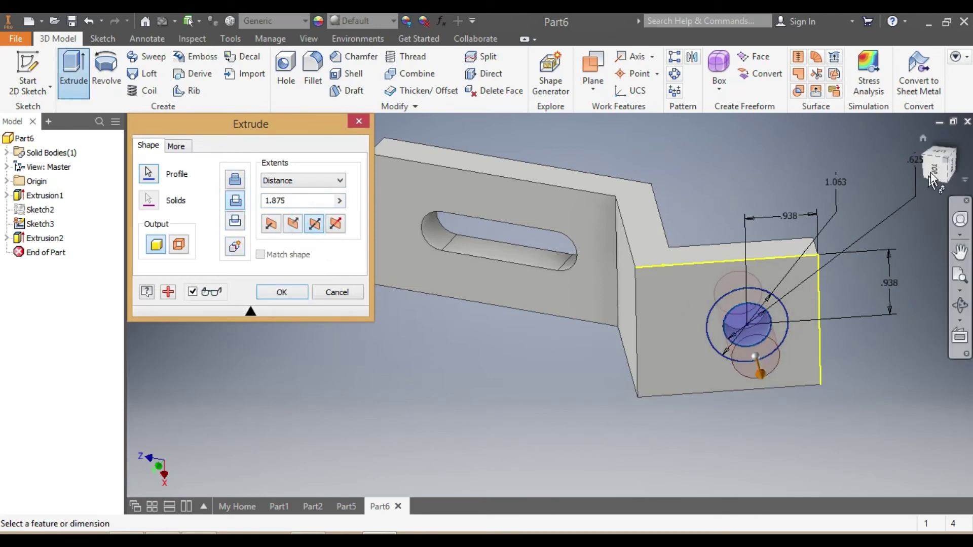
pyautogui.keyDown('shift'); pyautogui.moveTo(619, 243); pyautogui.dragTo(640, 304, button='middle'); pyautogui.keyUp('shift')
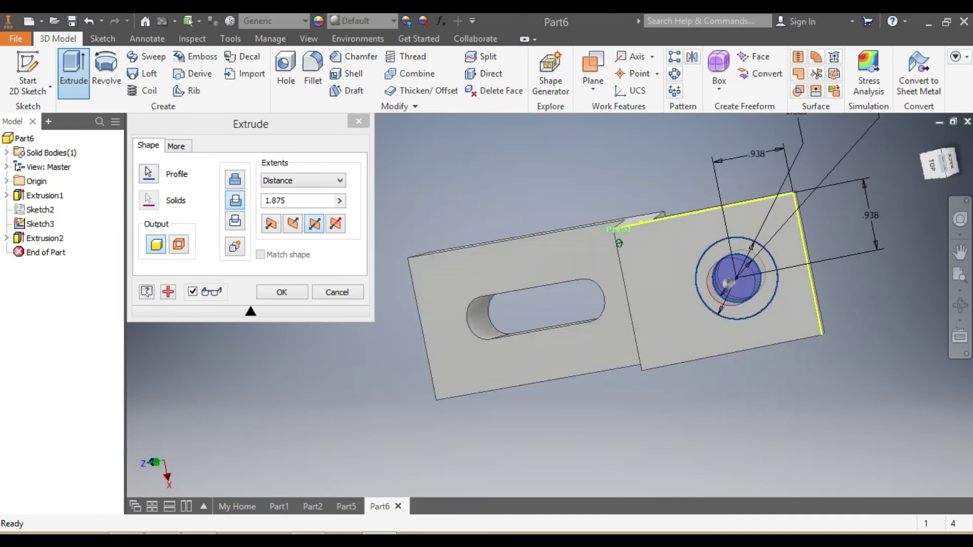
pyautogui.click(293, 298)
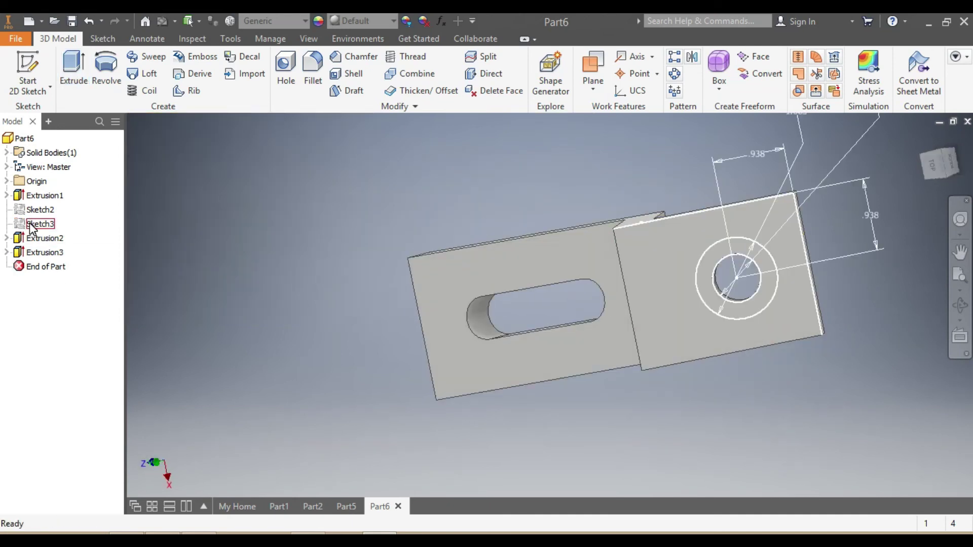
# Step: Make Sketch3 visible and cut the ring between the circles .25 deep into the flange
pyautogui.rightClick(33, 224)
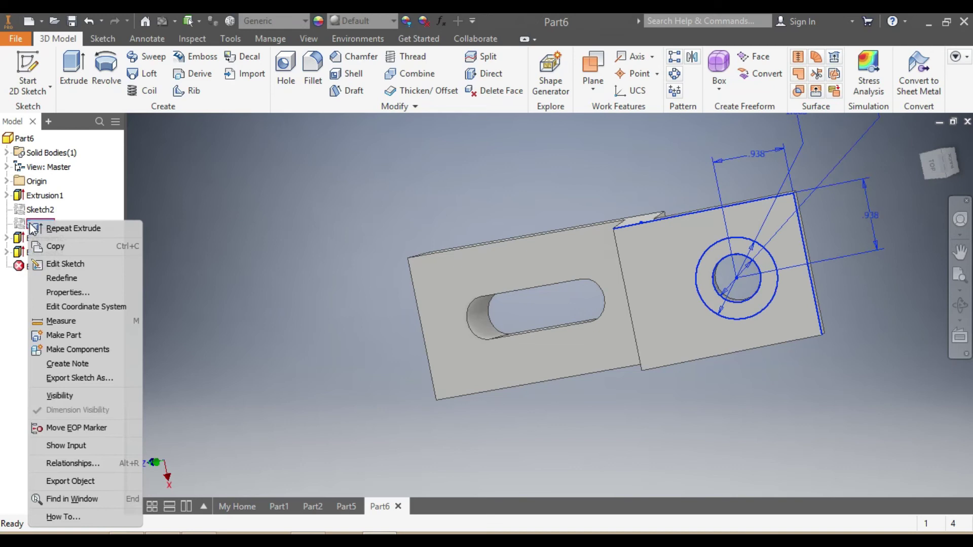
pyautogui.click(53, 395)
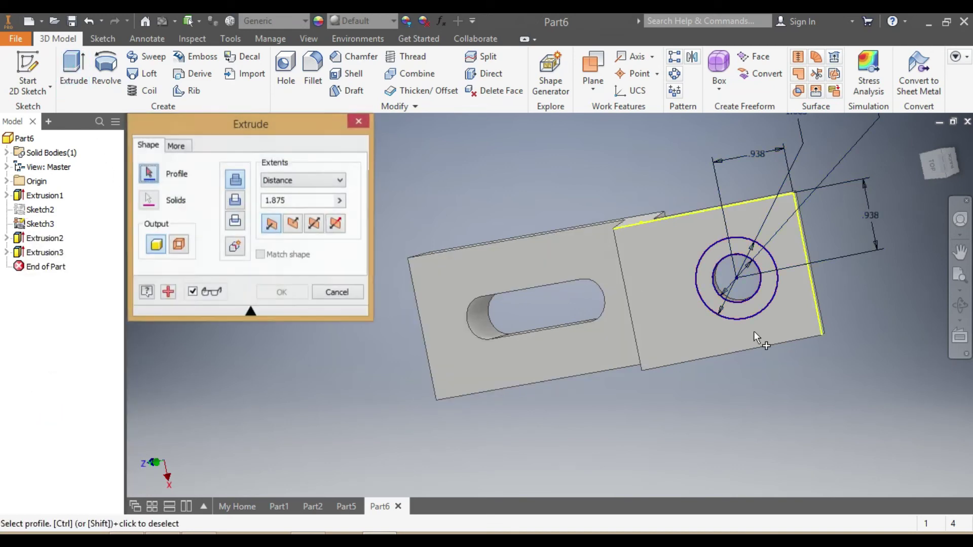
pyautogui.click(722, 251)
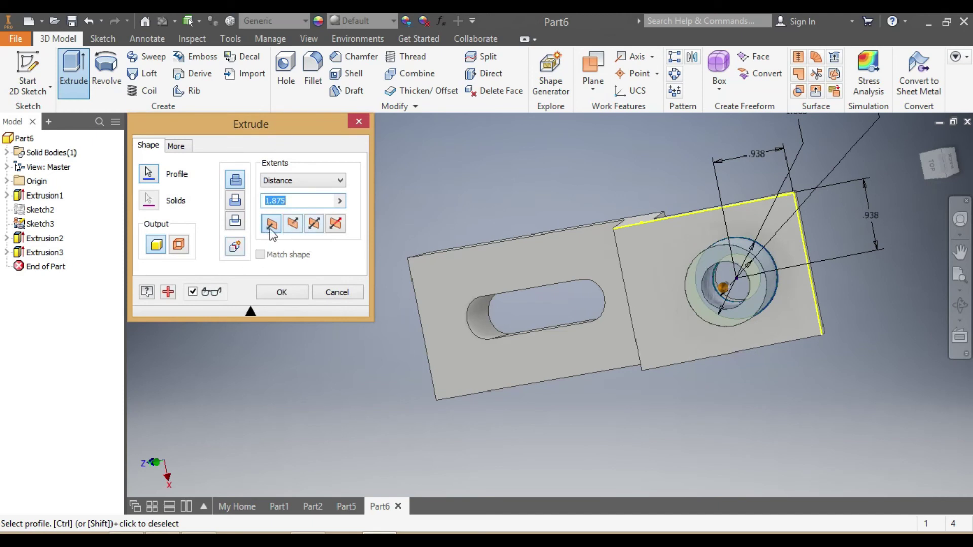
pyautogui.click(294, 224)
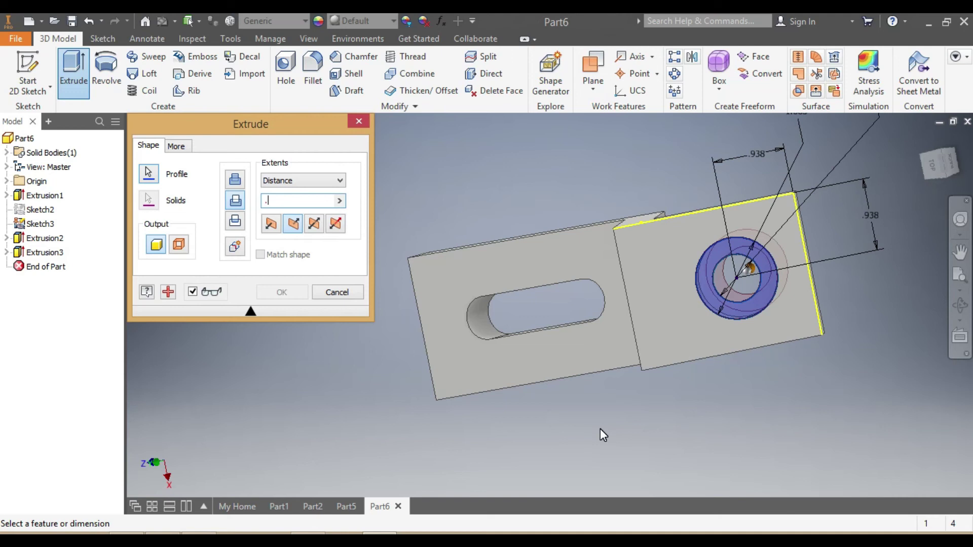
pyautogui.write('25')
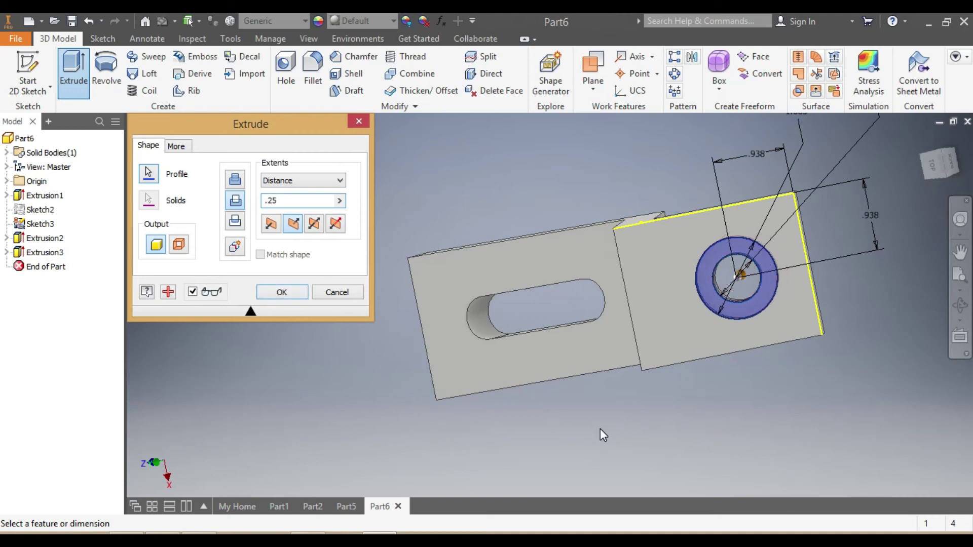
pyautogui.moveTo(625, 243)
pyautogui.keyDown('shift'); pyautogui.mouseDown(button='middle')
pyautogui.moveTo(679, 234)
pyautogui.moveTo(689, 304)
pyautogui.moveTo(633, 274)
pyautogui.mouseUp(button='middle'); pyautogui.keyUp('shift')
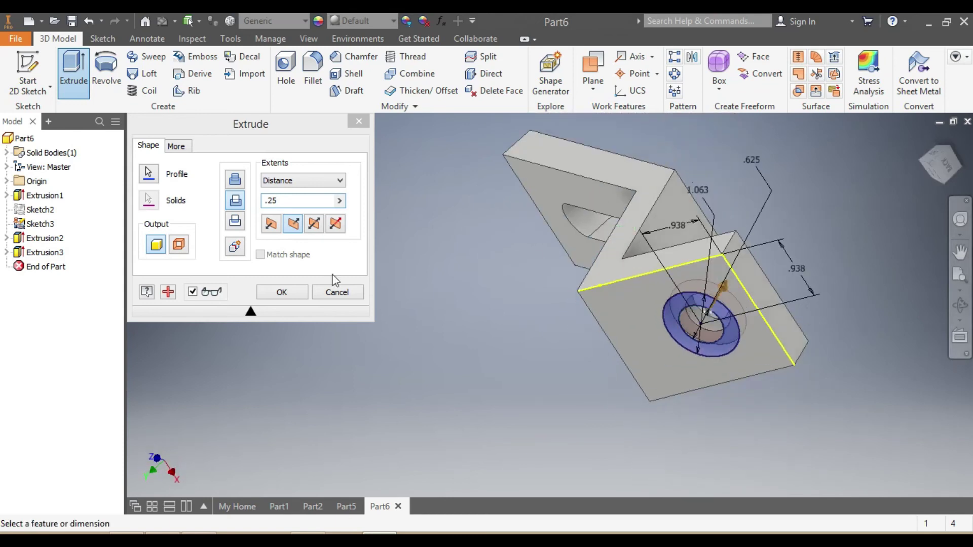
pyautogui.click(274, 294)
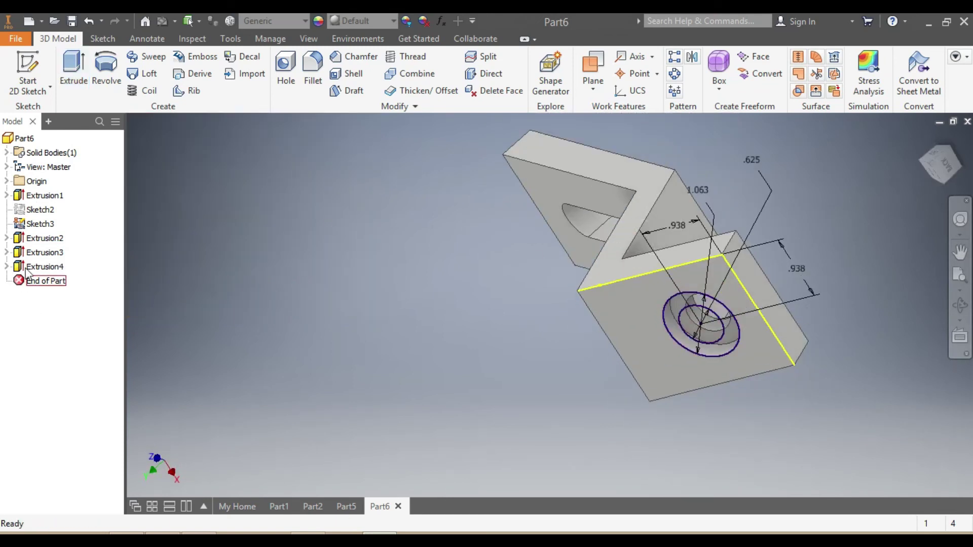
# Step: Hide Sketch3 and select the four corner edges at both bracket ends
pyautogui.rightClick(38, 224)
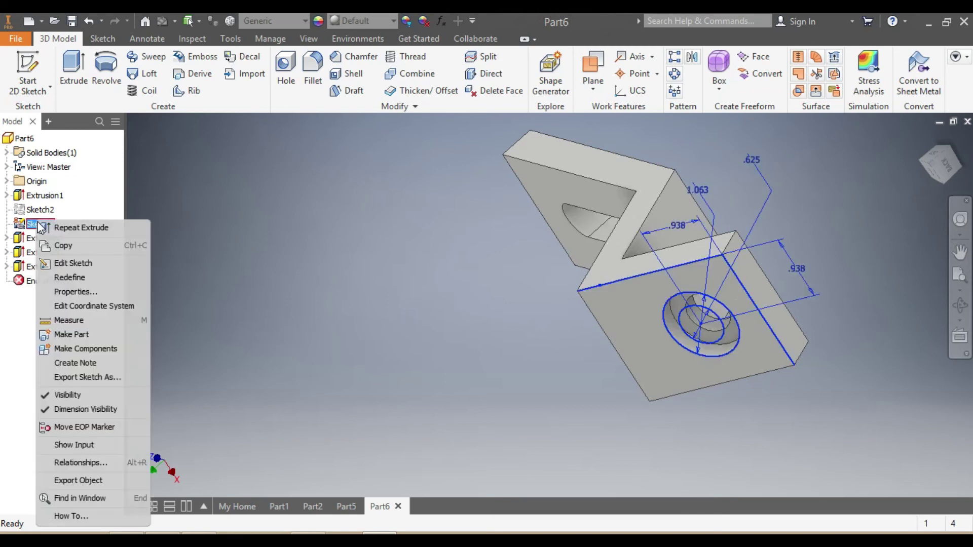
pyautogui.click(61, 396)
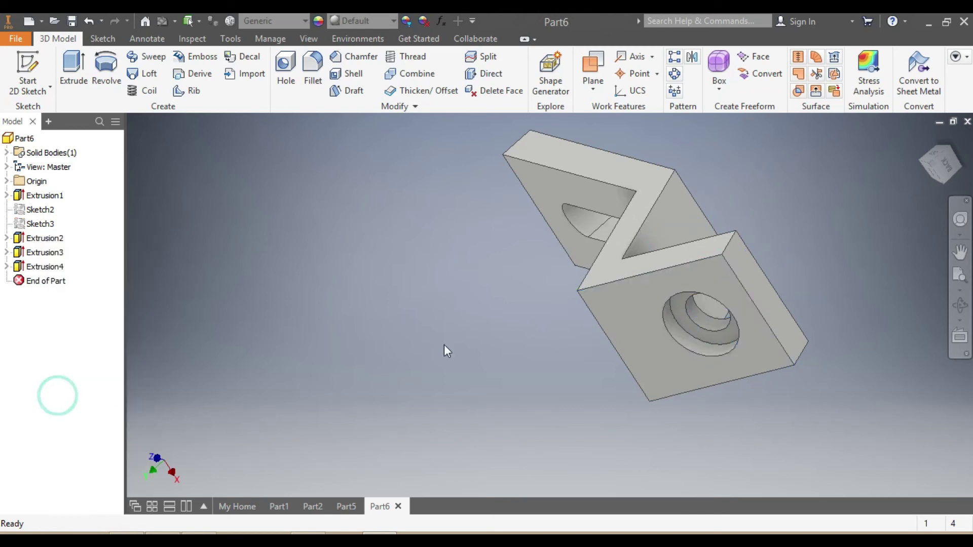
pyautogui.click(727, 244)
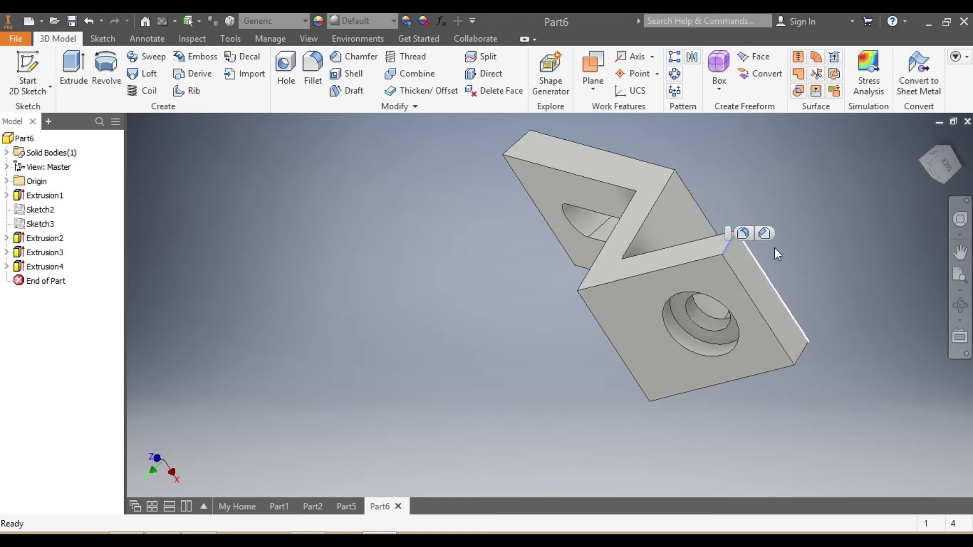
pyautogui.click(934, 173)
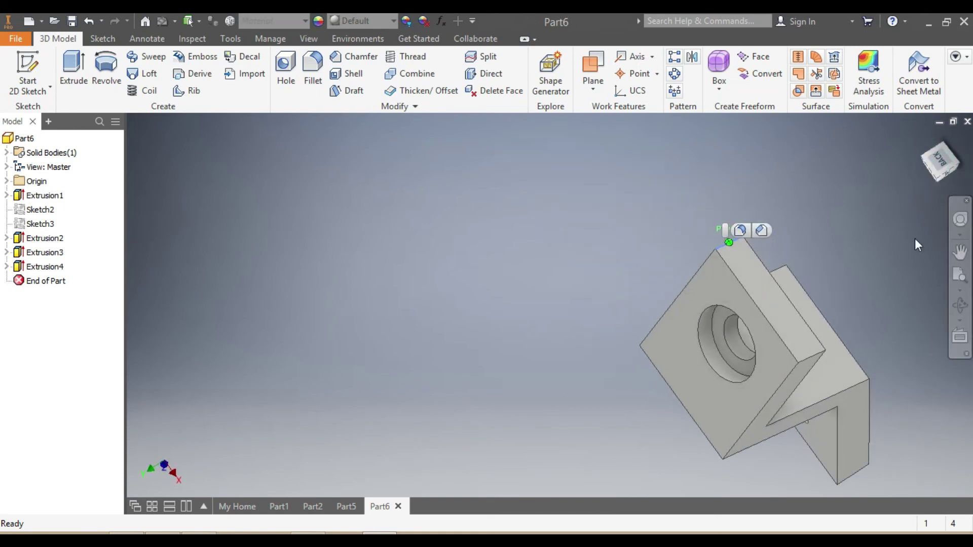
pyautogui.keyDown('ctrl'); pyautogui.click(806, 357); pyautogui.keyUp('ctrl')
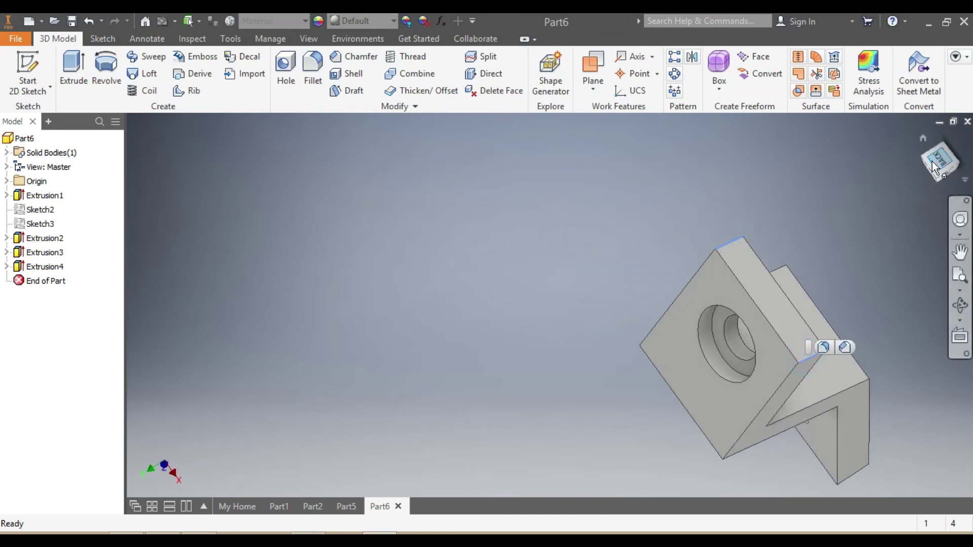
pyautogui.moveTo(932, 161)
pyautogui.mouseDown()
pyautogui.moveTo(882, 163)
pyautogui.moveTo(934, 167)
pyautogui.mouseUp()
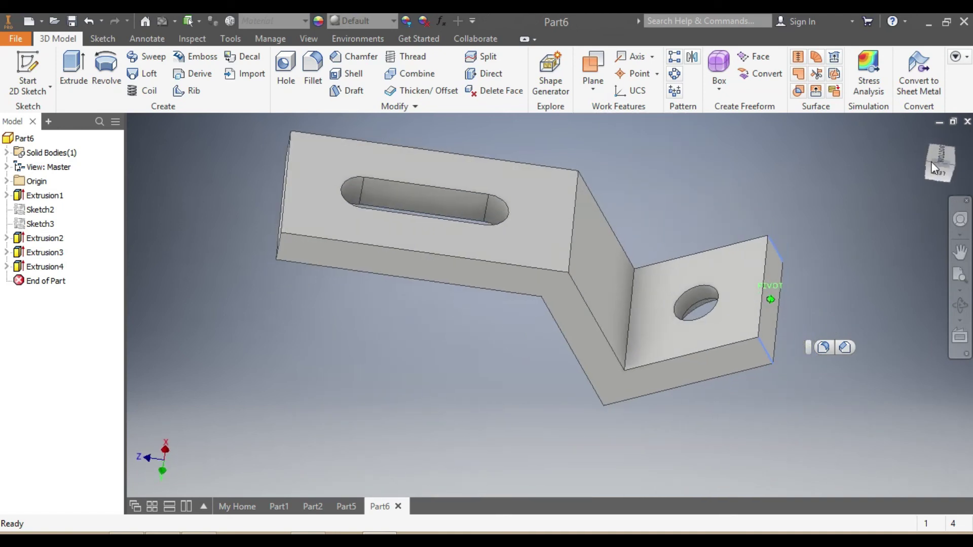
pyautogui.keyDown('ctrl'); pyautogui.click(279, 245); pyautogui.keyUp('ctrl')
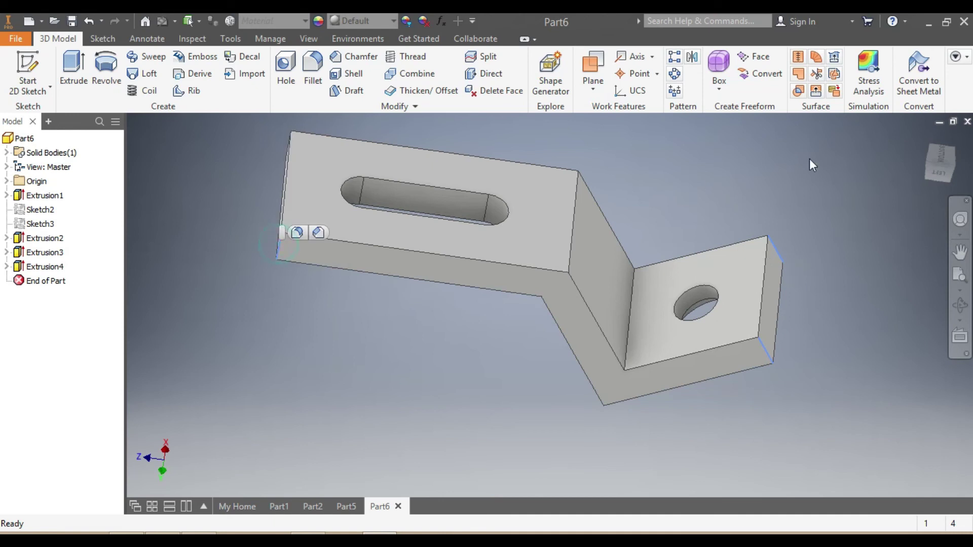
pyautogui.click(938, 158)
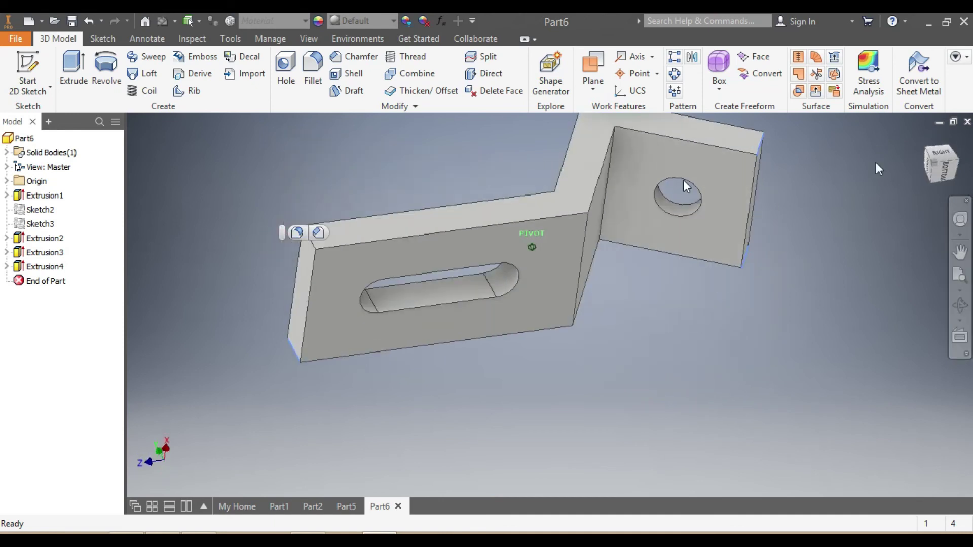
pyautogui.keyDown('ctrl'); pyautogui.click(307, 239); pyautogui.keyUp('ctrl')
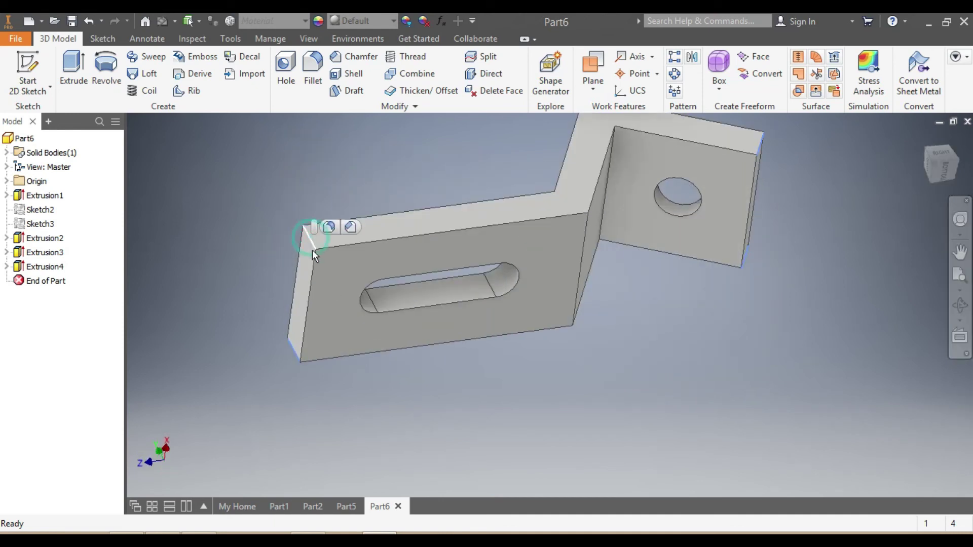
# Step: Apply a 0.9375 fillet to the four selected corner edges, rounding both ends
pyautogui.click(327, 226)
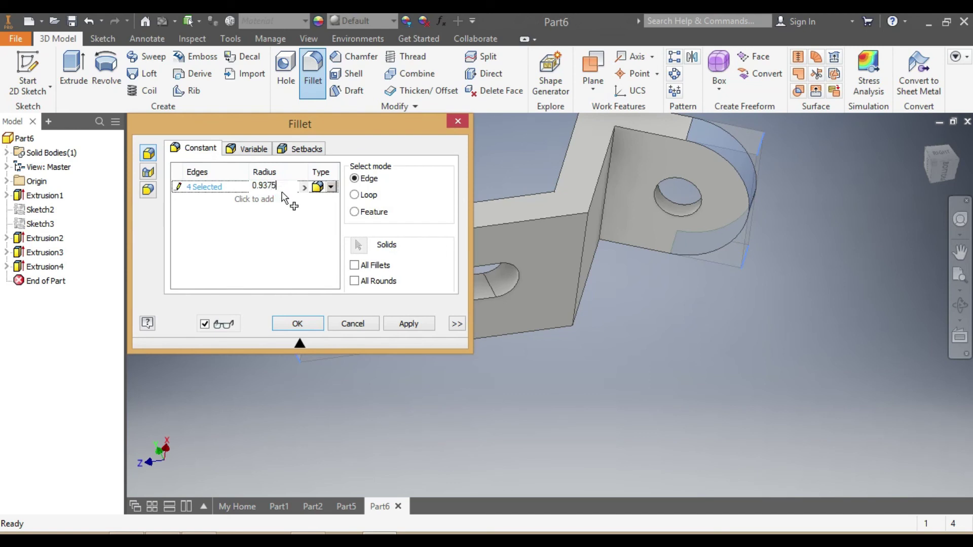
pyautogui.moveTo(531, 247)
pyautogui.keyDown('shift'); pyautogui.mouseDown(button='middle')
pyautogui.moveTo(593, 230)
pyautogui.moveTo(405, 375)
pyautogui.mouseUp(button='middle'); pyautogui.keyUp('shift')
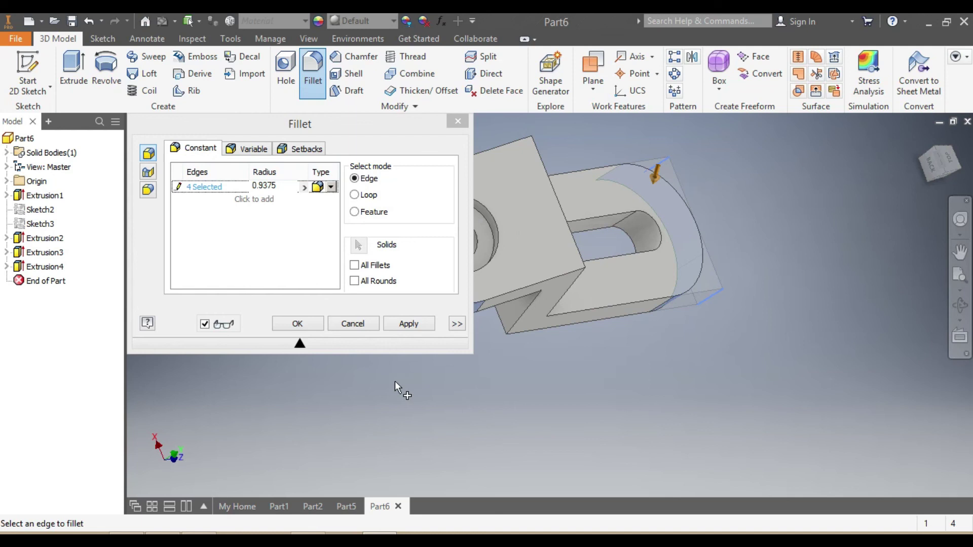
pyautogui.click(285, 329)
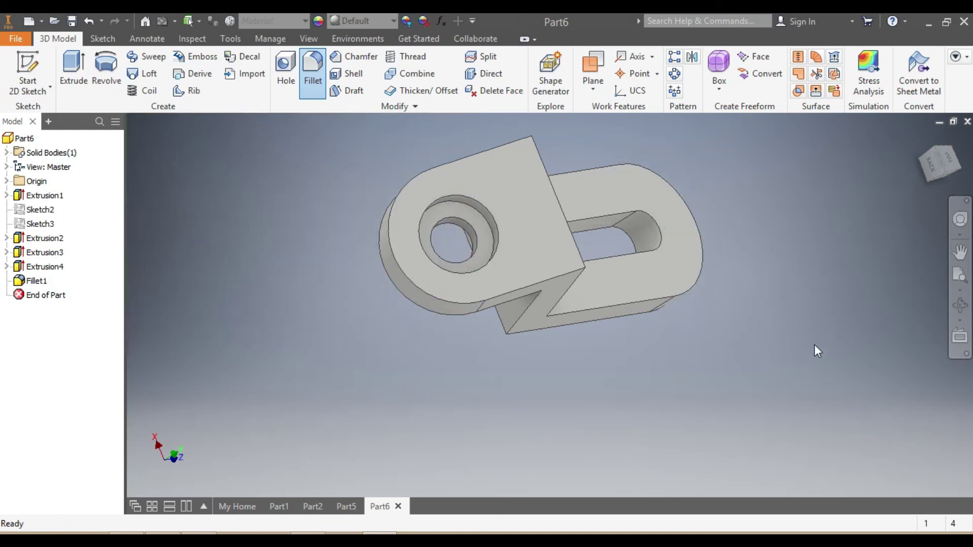
pyautogui.moveTo(562, 229)
pyautogui.keyDown('shift'); pyautogui.mouseDown(button='middle')
pyautogui.moveTo(511, 253)
pyautogui.moveTo(547, 233)
pyautogui.moveTo(603, 254)
pyautogui.moveTo(558, 294)
pyautogui.moveTo(578, 228)
pyautogui.moveTo(769, 243)
pyautogui.mouseUp(button='middle'); pyautogui.keyUp('shift')
pyautogui.scroll(-3, 768, 243)
pyautogui.scroll(5, 788, 290)
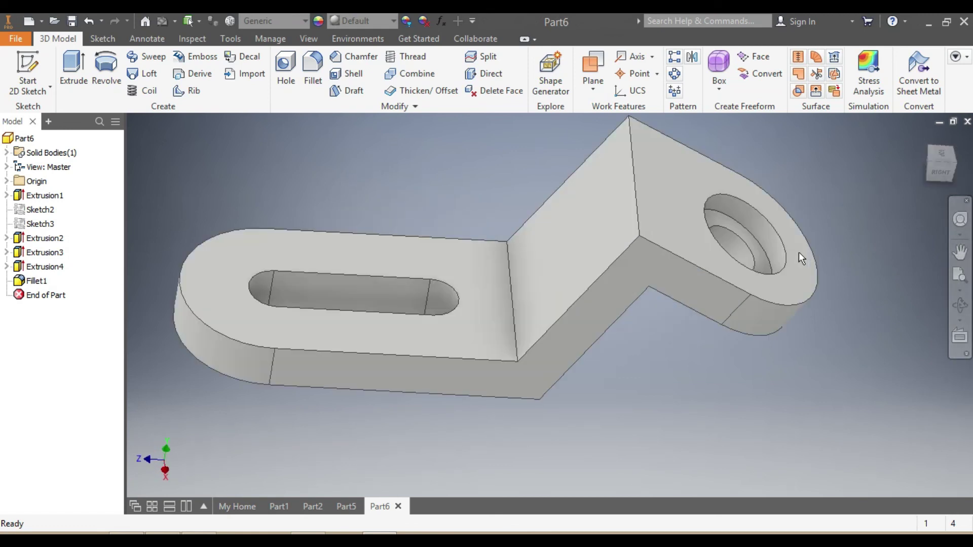
pyautogui.scroll(-3, 786, 245)
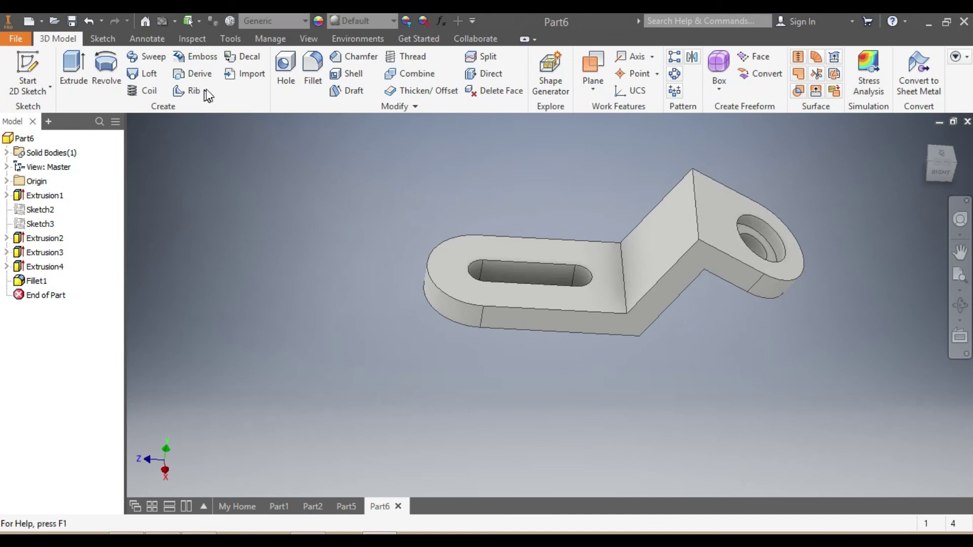
# Step: Set the part material to Steel, Alloy and inspect its look
pyautogui.click(306, 21)
pyautogui.scroll(-8, 309, 248)
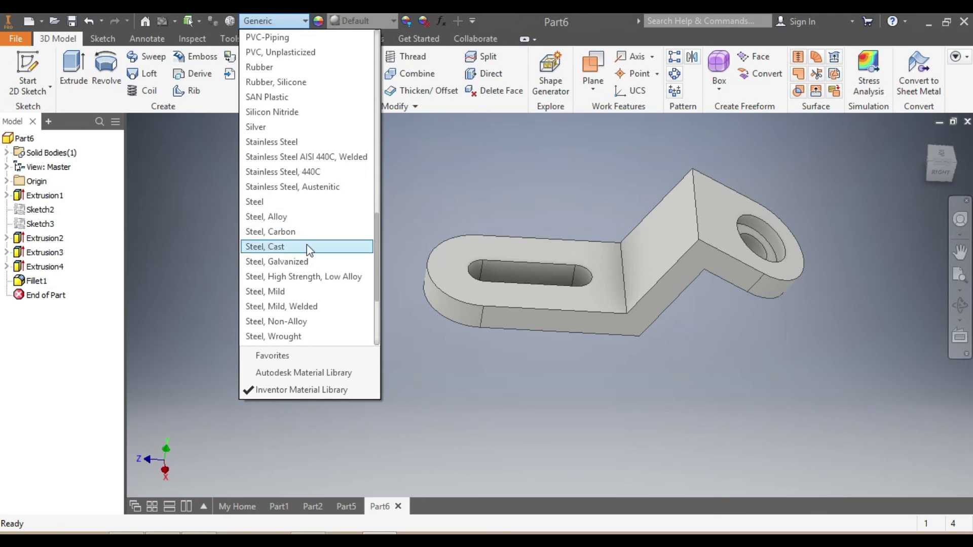
pyautogui.click(290, 216)
pyautogui.moveTo(891, 178); pyautogui.dragTo(765, 207)
pyautogui.moveTo(603, 202); pyautogui.dragTo(596, 201)
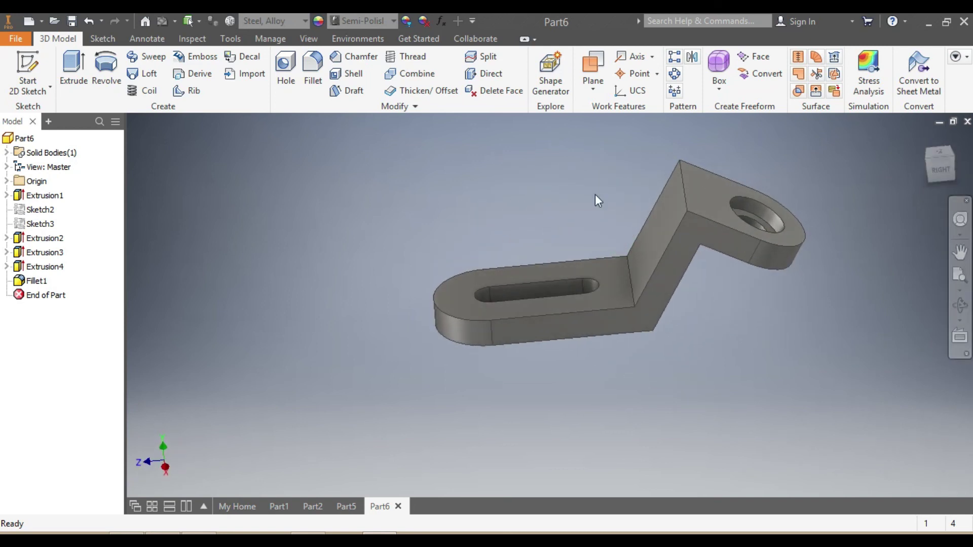
# Step: Change the part material to Gold
pyautogui.click(304, 22)
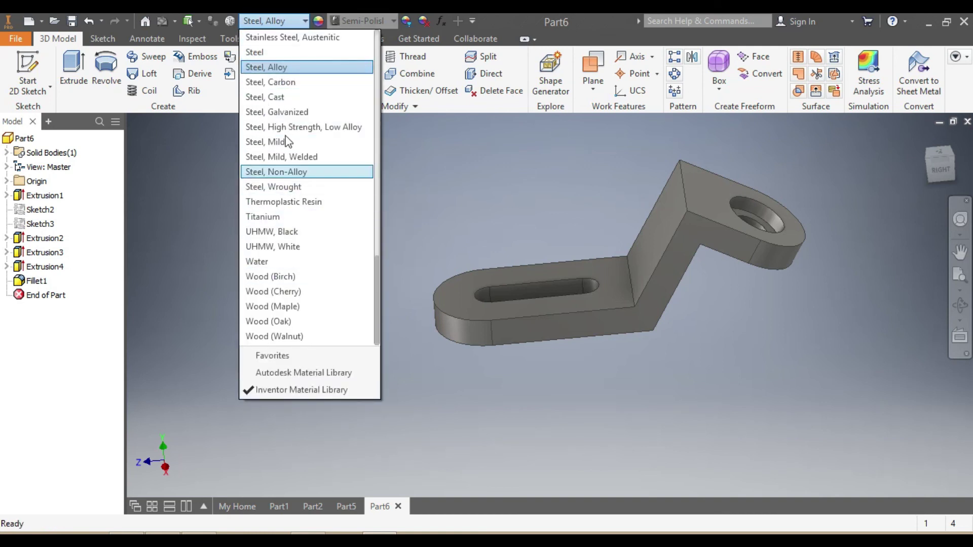
pyautogui.scroll(15, 298, 203)
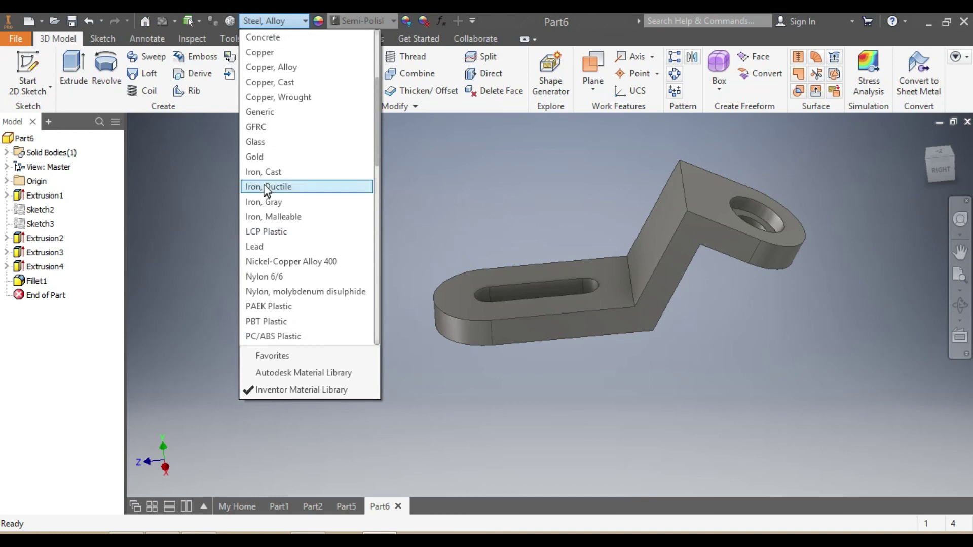
pyautogui.click(266, 157)
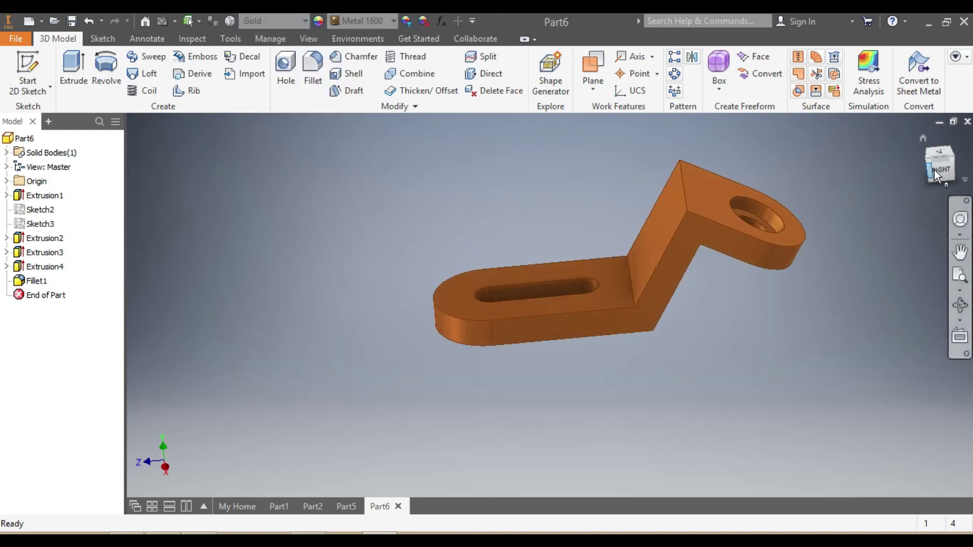